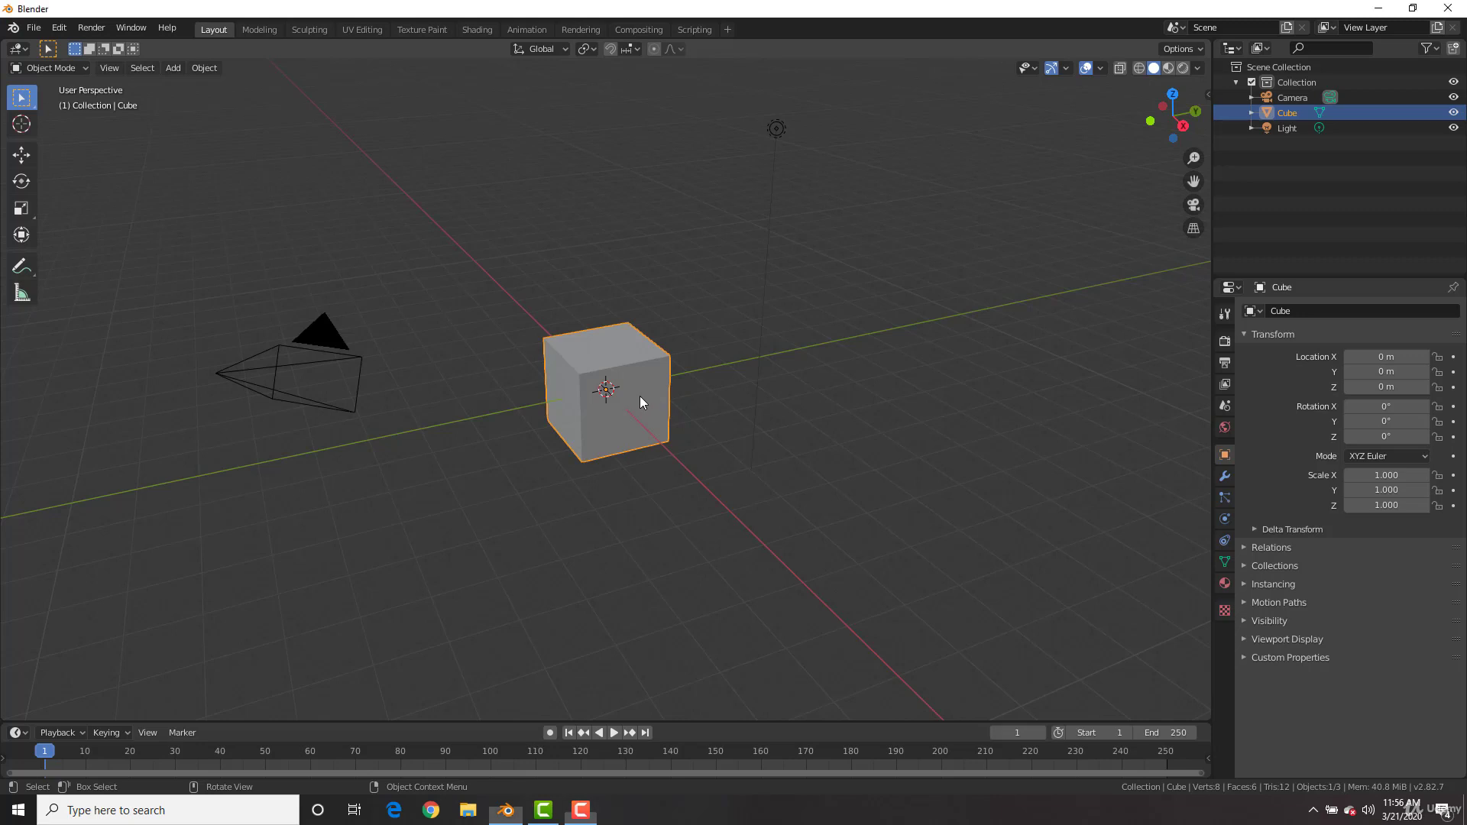
# - Move the cube along the Y axis to about 12.4 m, clear of the world origin
pyautogui.press('g')
pyautogui.press('y')
pyautogui.click(798, 337)
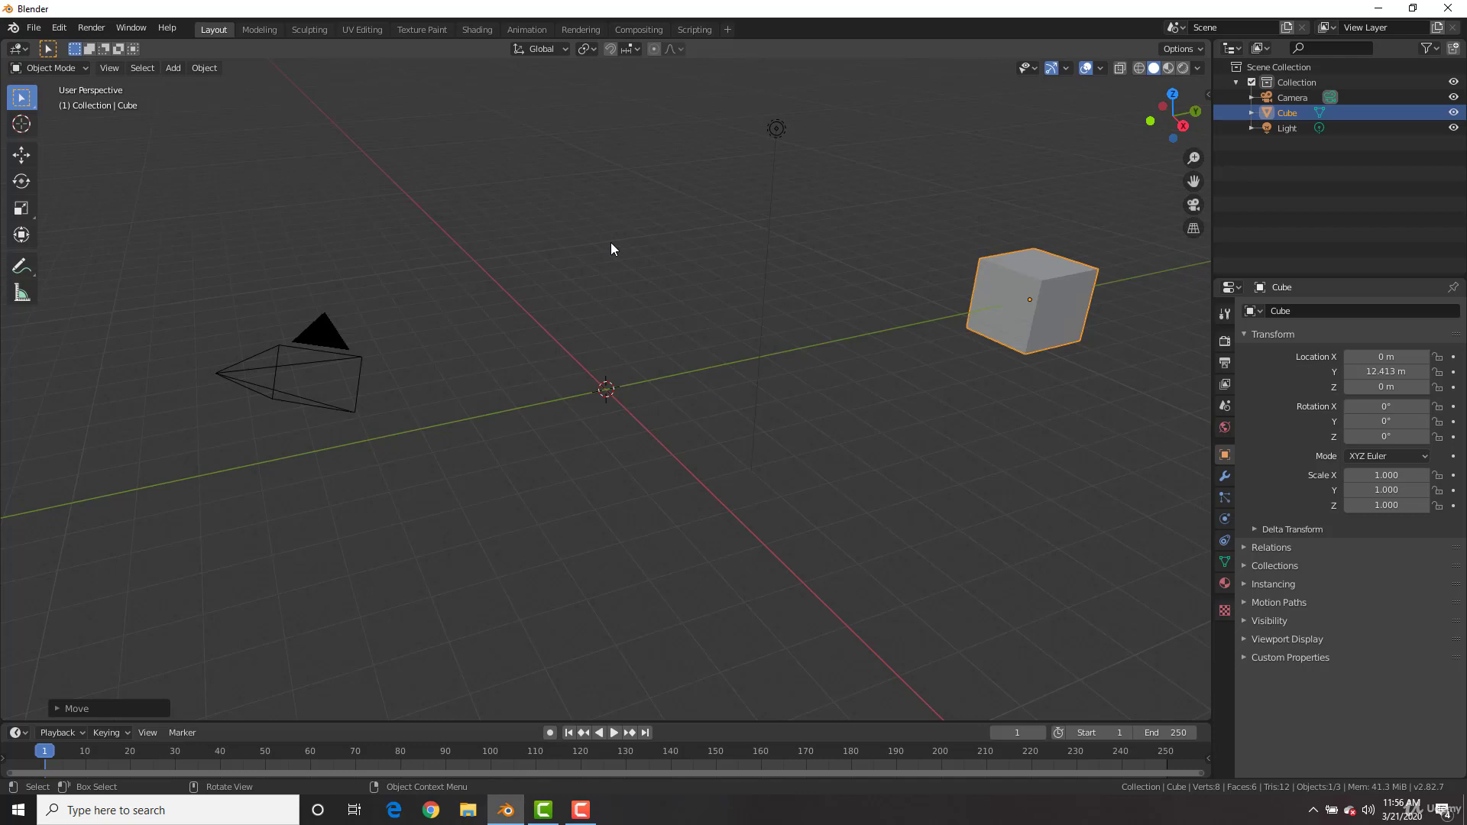
# - Add a Monkey mesh at the world origin
pyautogui.hotkey('shift', 'a')
pyautogui.click(177, 67)
pyautogui.hotkey('shift', 'a')
pyautogui.hotkey('shift', 'a')
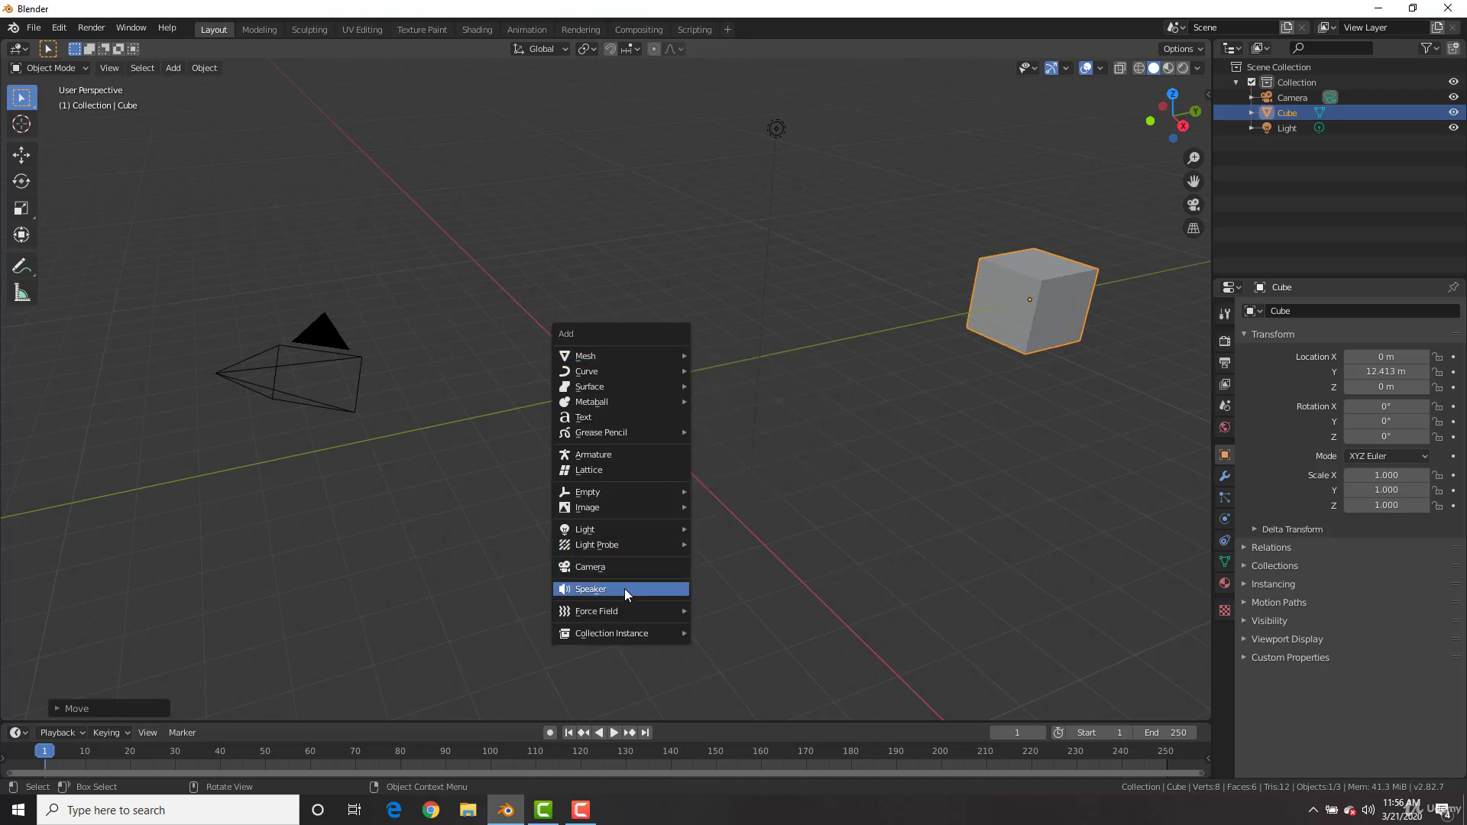
pyautogui.moveTo(613, 544)
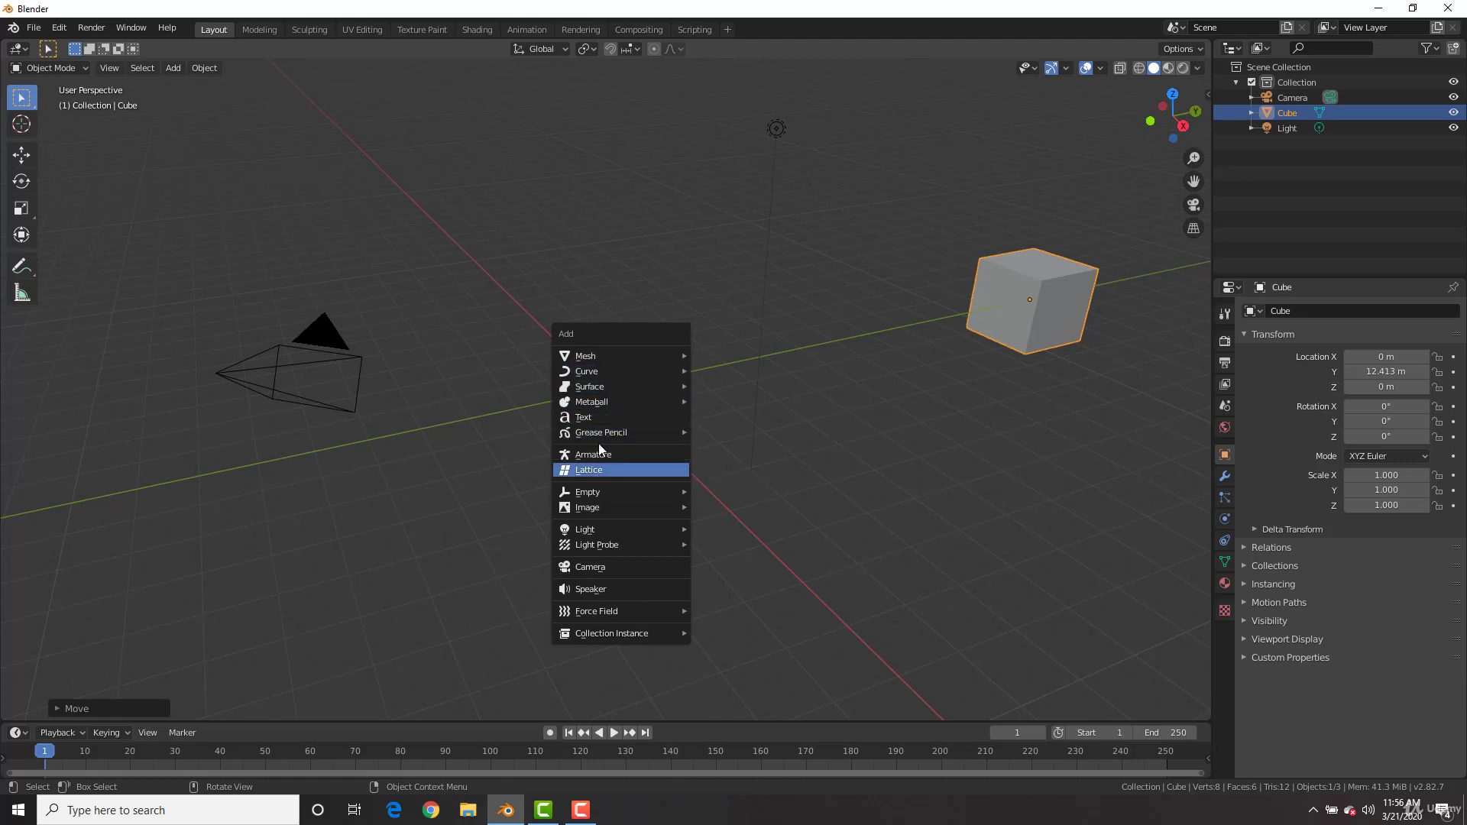
pyautogui.moveTo(615, 357)
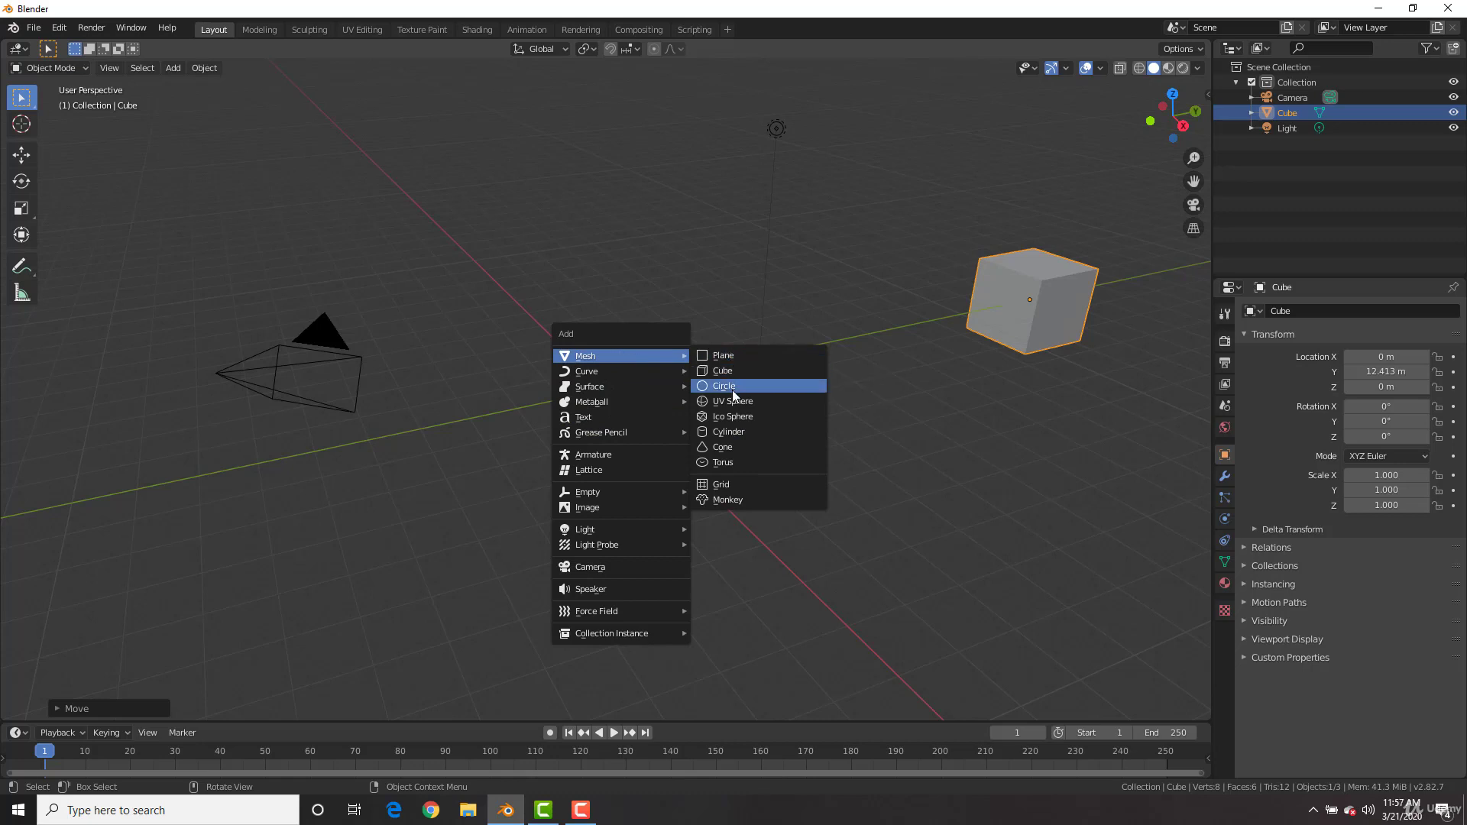
pyautogui.click(727, 501)
# - Try moving two individual vertices on the side of the monkey's head in Edit Mode, cancelling each move and returning to Object Mode
pyautogui.moveTo(658, 378); pyautogui.dragTo(688, 415, button='middle')
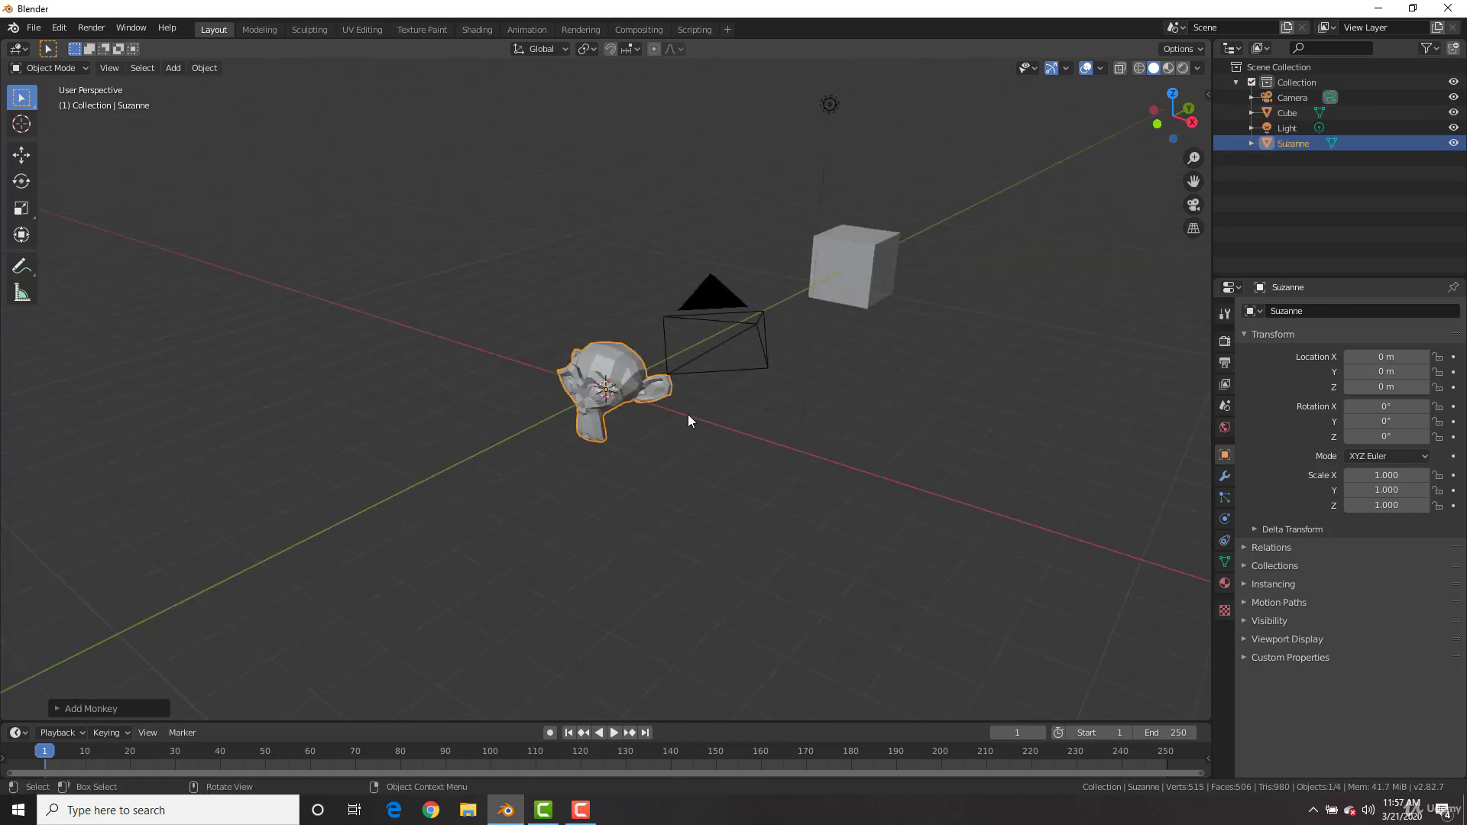
pyautogui.scroll(6, 687, 402)
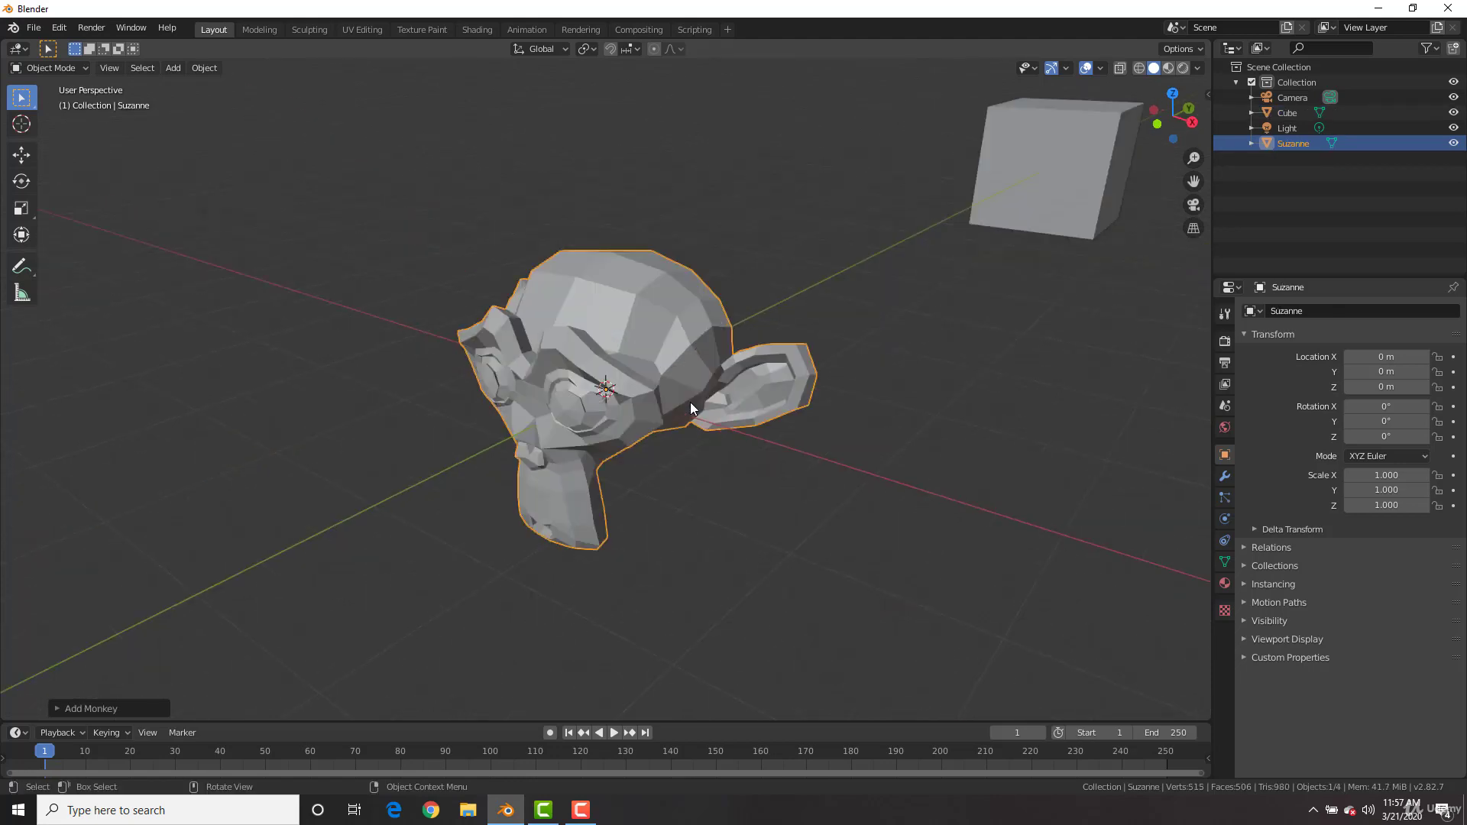
pyautogui.moveTo(360, 435); pyautogui.dragTo(427, 425, button='middle')
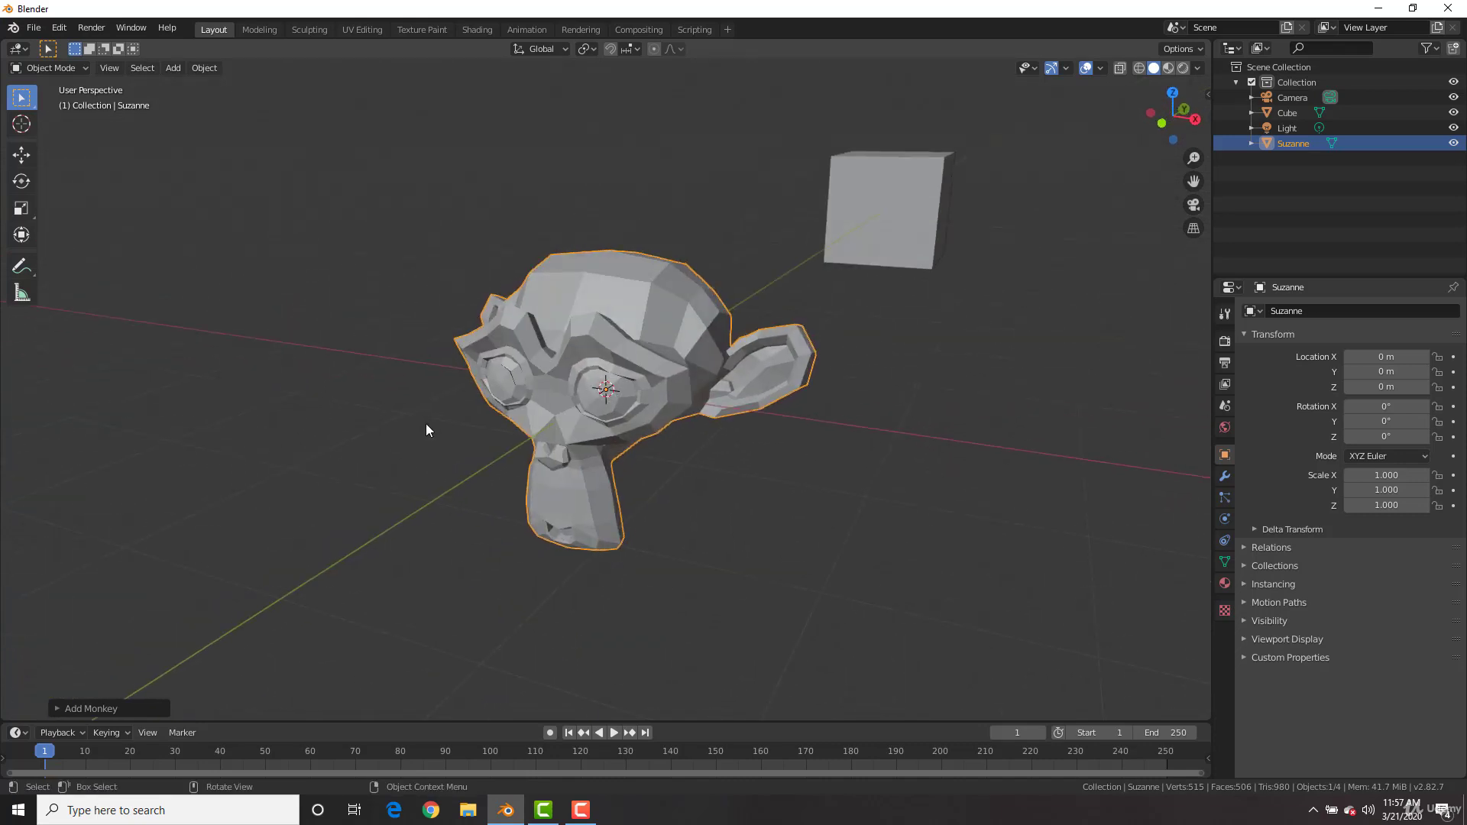
pyautogui.moveTo(767, 373)
pyautogui.mouseDown(button='middle')
pyautogui.moveTo(828, 369)
pyautogui.moveTo(882, 341)
pyautogui.moveTo(773, 353)
pyautogui.moveTo(758, 372)
pyautogui.mouseUp(button='middle')
pyautogui.press('Tab')
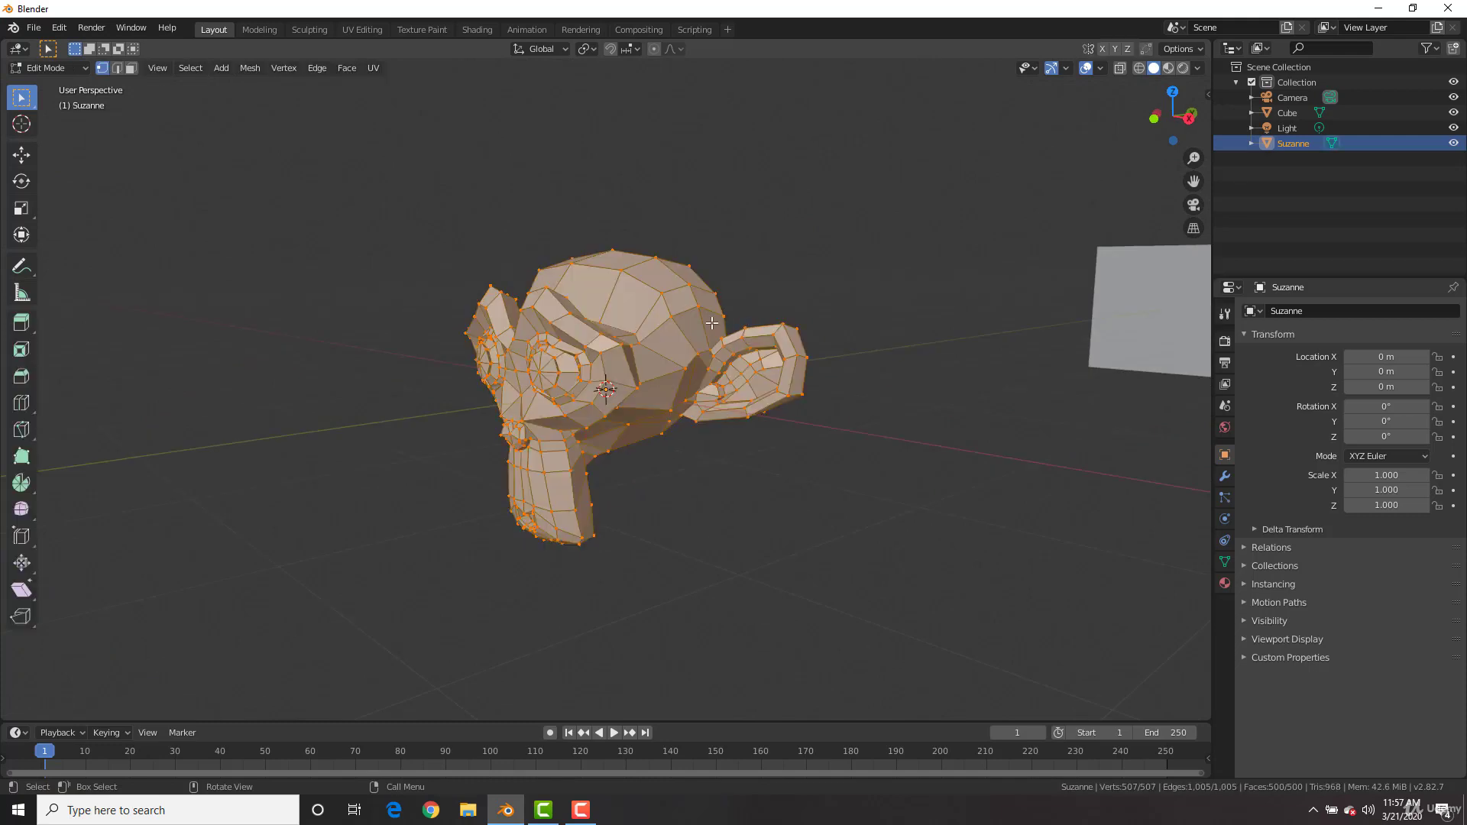
pyautogui.scroll(2, 711, 324)
pyautogui.click(704, 277)
pyautogui.press('g')
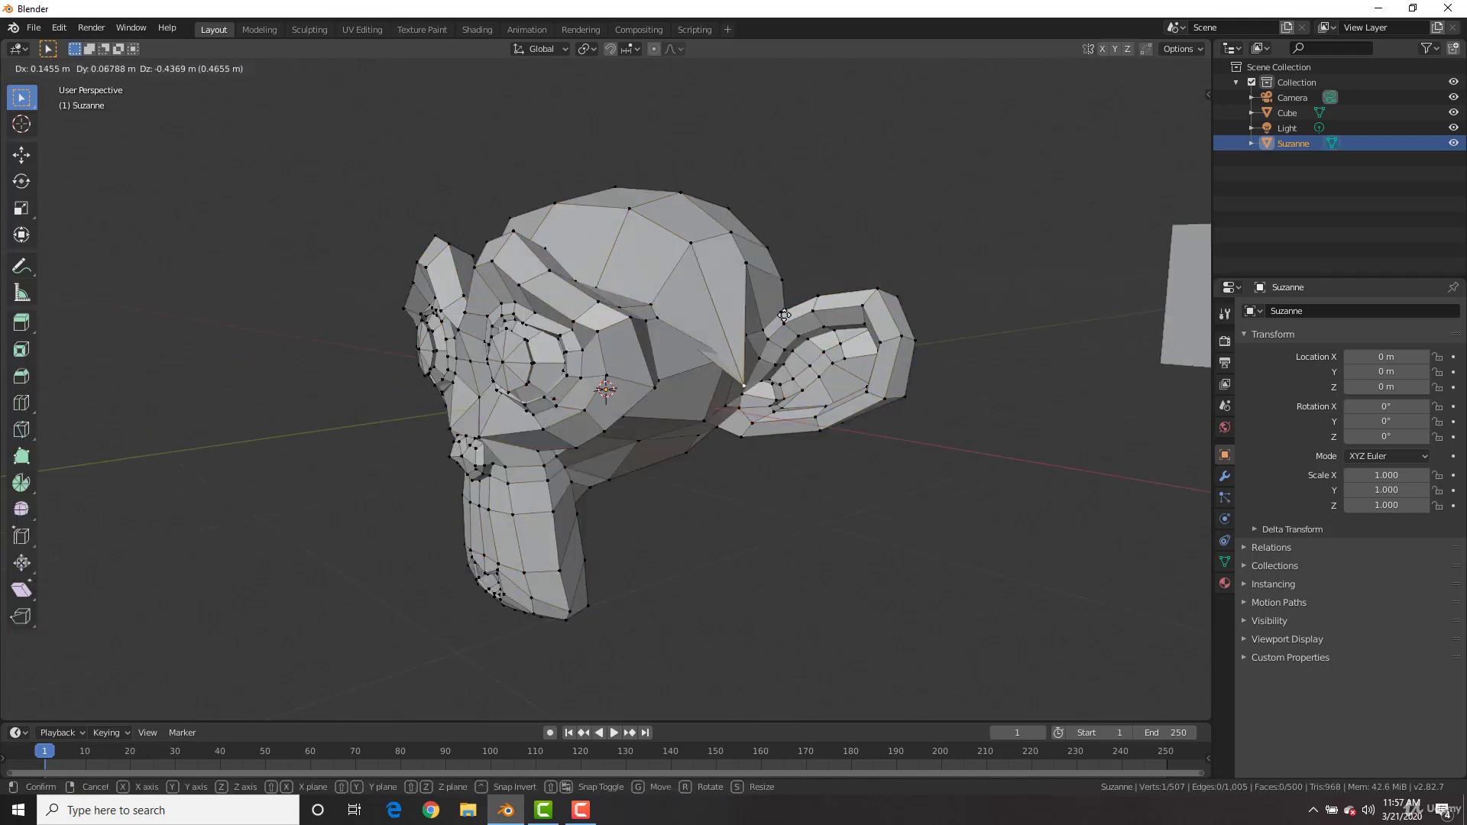
pyautogui.press('Escape')
pyautogui.click(687, 243)
pyautogui.press('g')
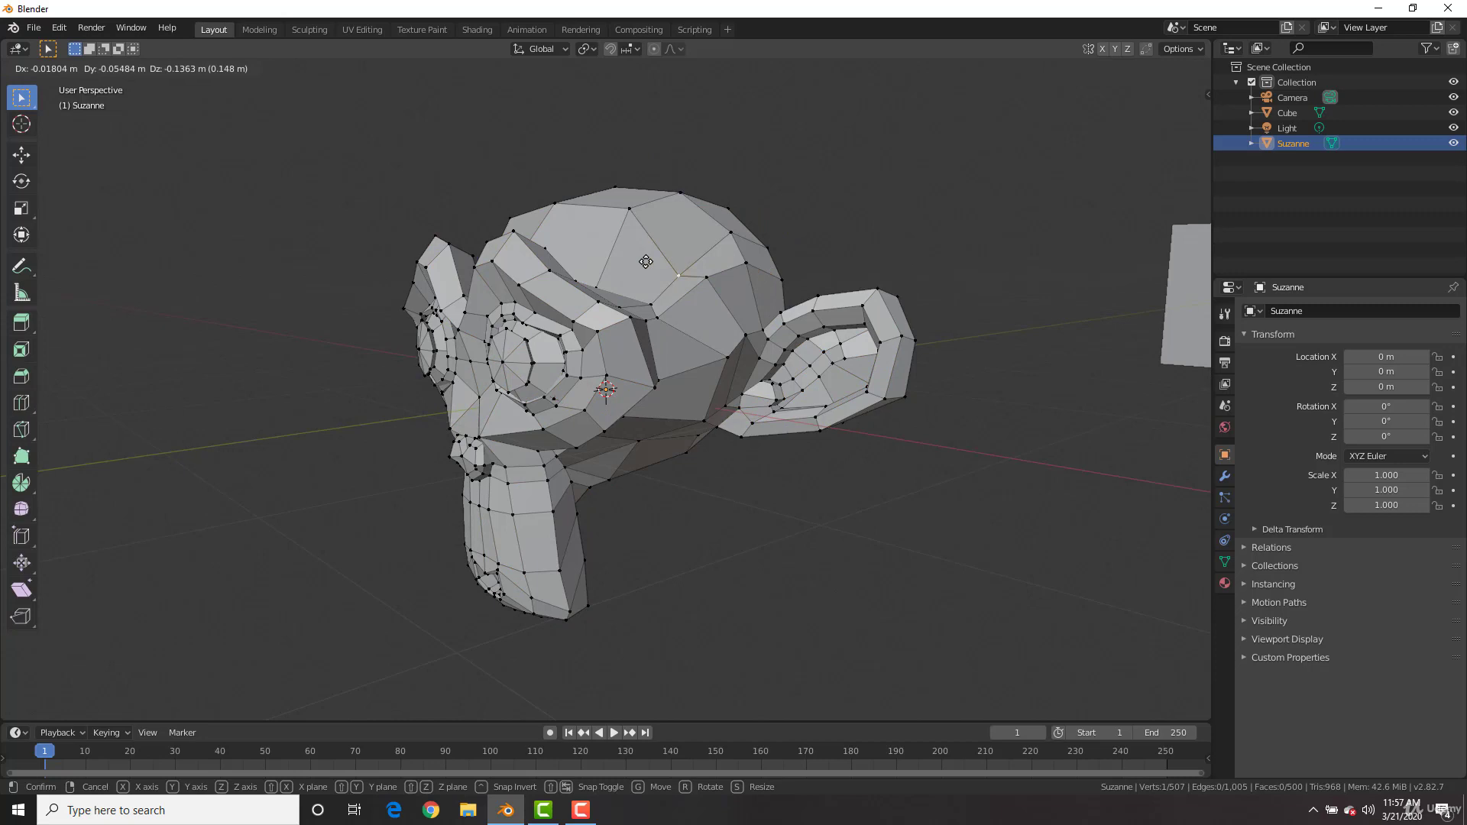
pyautogui.press('Escape')
pyautogui.press('Tab')
# - Move the monkey along the Y axis to about 5.75 m
pyautogui.scroll(-8, 757, 358)
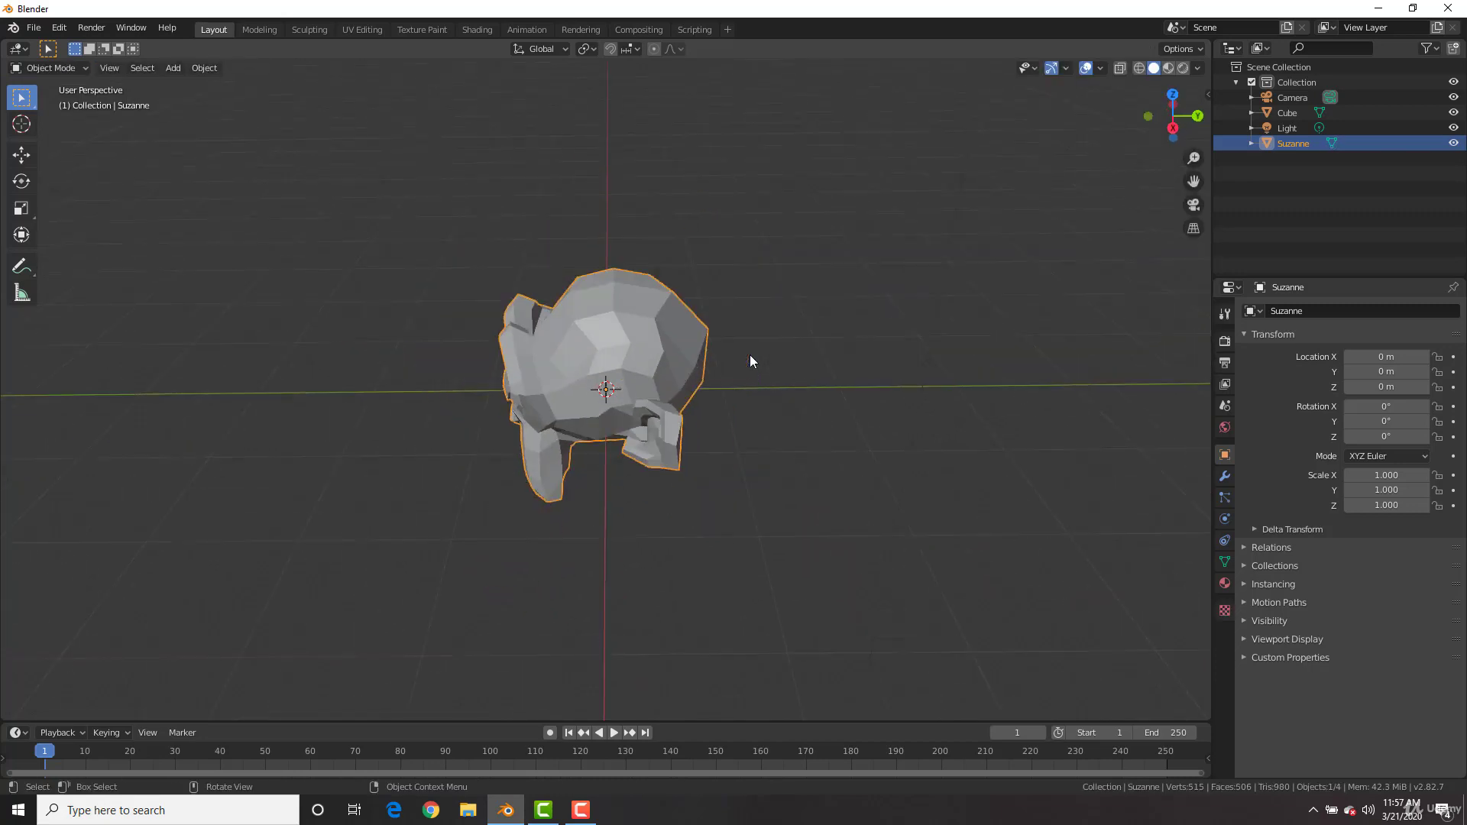
pyautogui.press('g')
pyautogui.press('y')
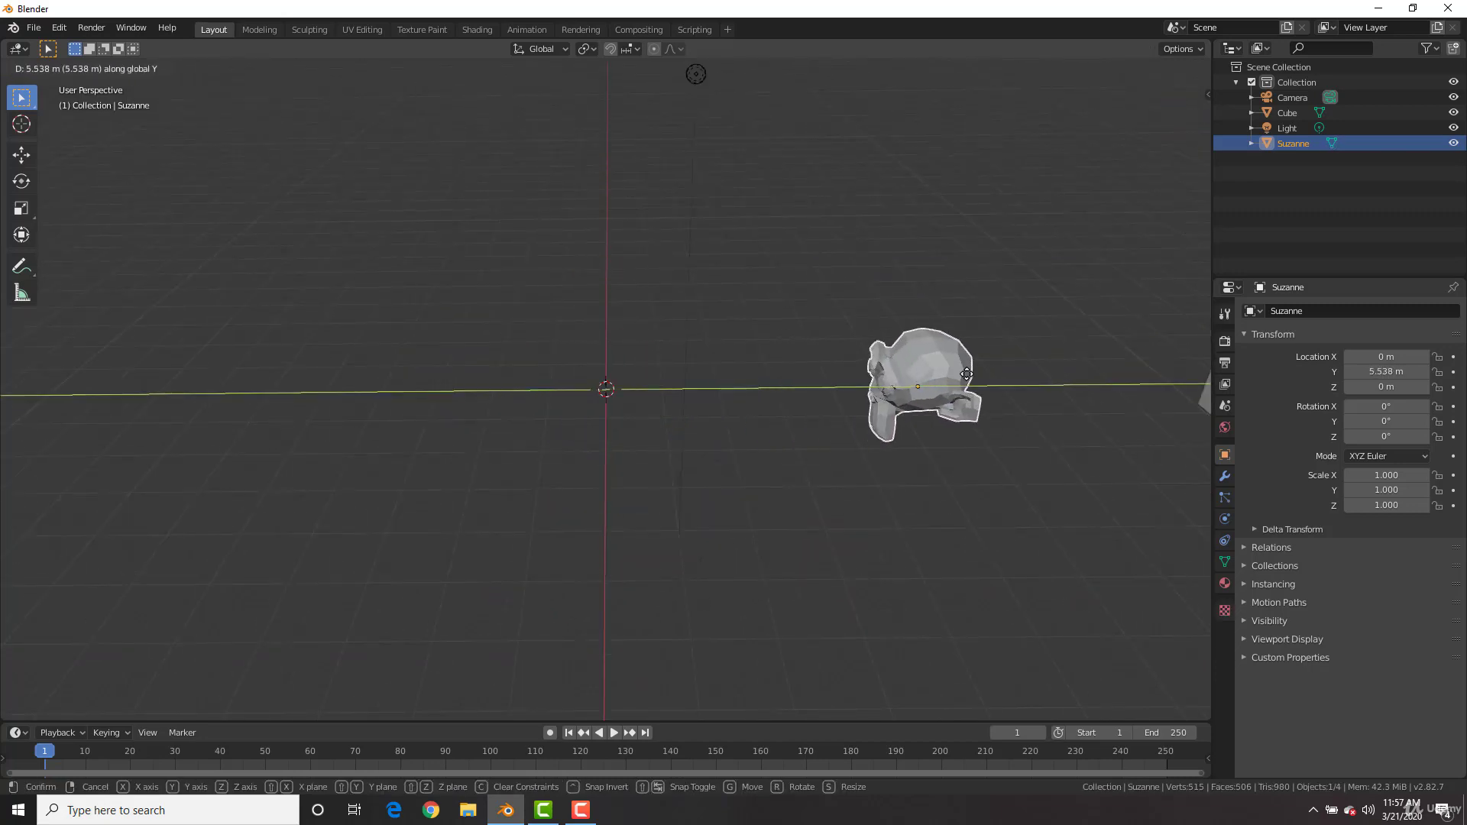
pyautogui.click(970, 398)
# - Add a Torus mesh at the origin and move it along the X axis to about -3.9 m
pyautogui.moveTo(729, 400); pyautogui.dragTo(699, 373, button='middle')
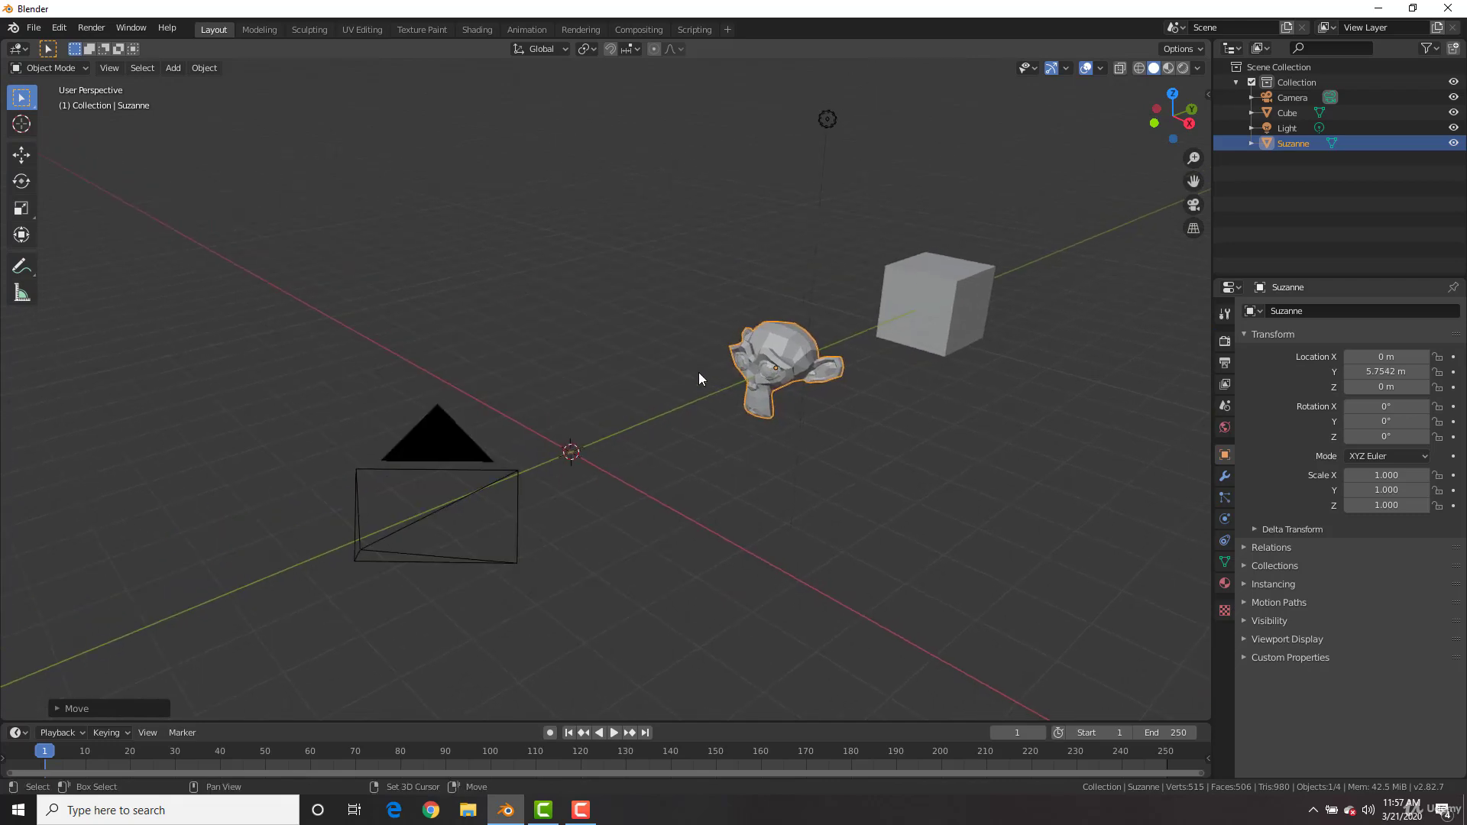
pyautogui.hotkey('shift', 'a')
pyautogui.moveTo(717, 350)
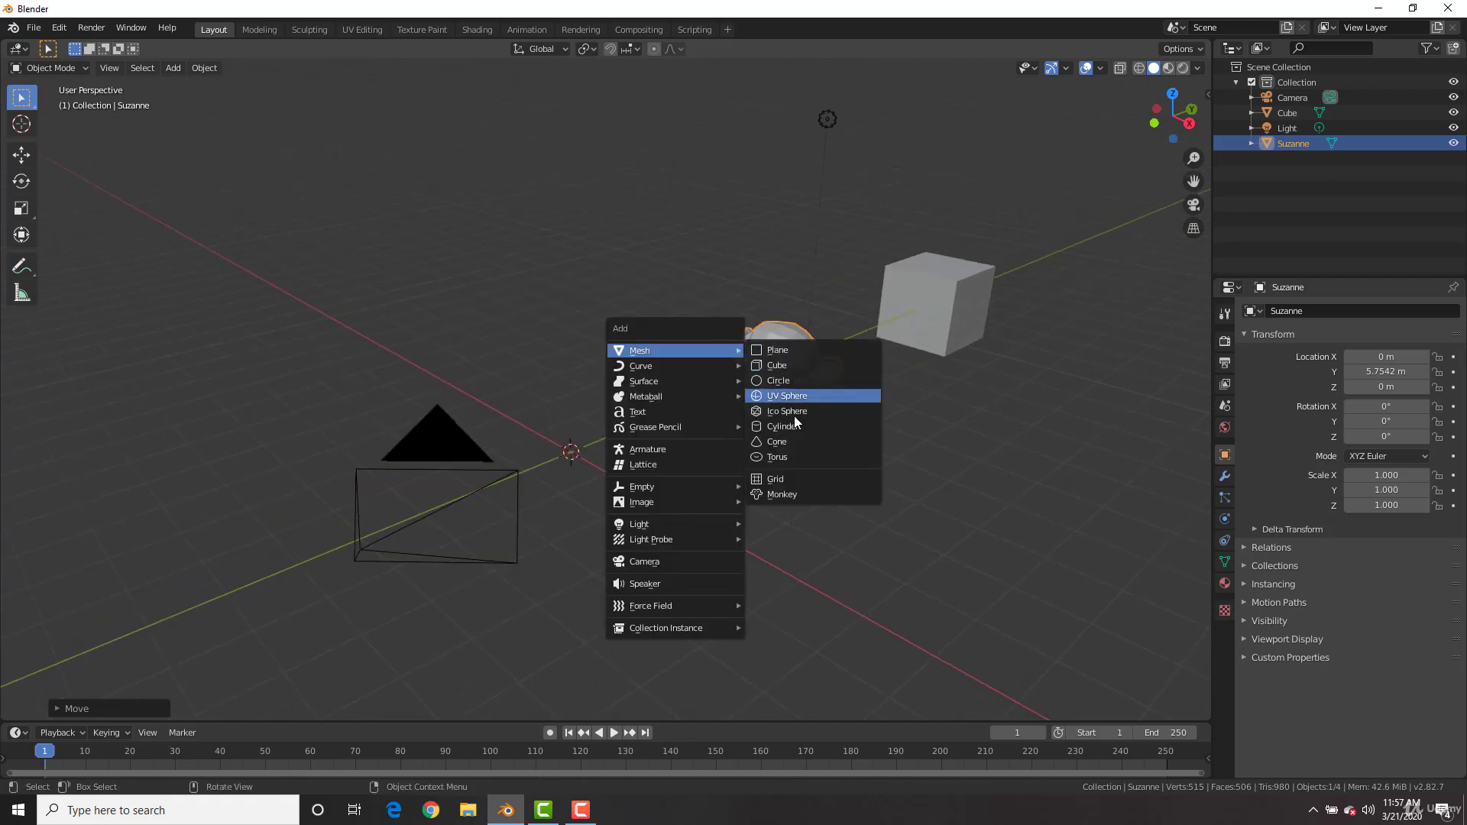
pyautogui.click(787, 455)
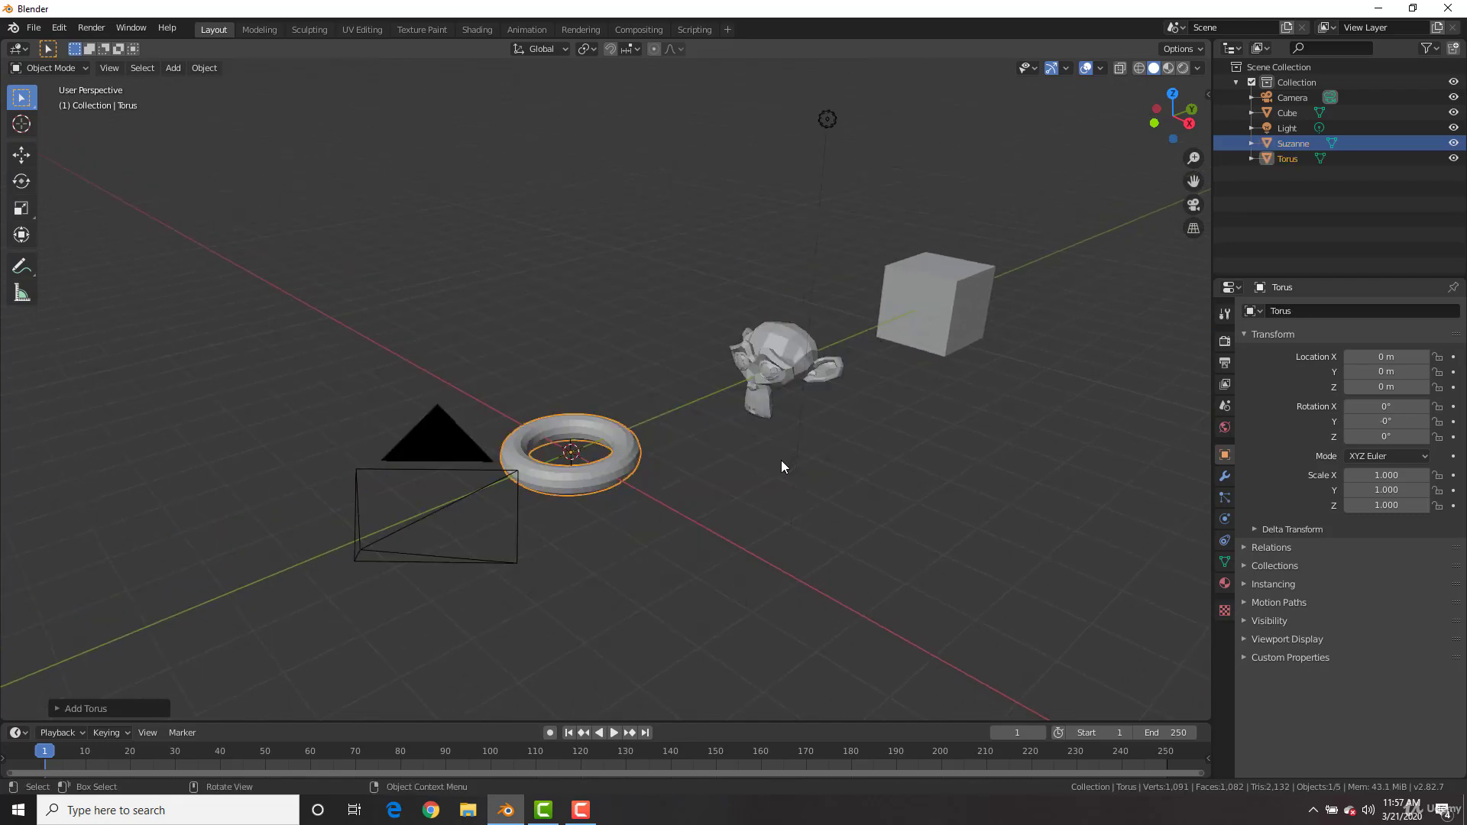
pyautogui.press('g')
pyautogui.press('x')
pyautogui.click(650, 425)
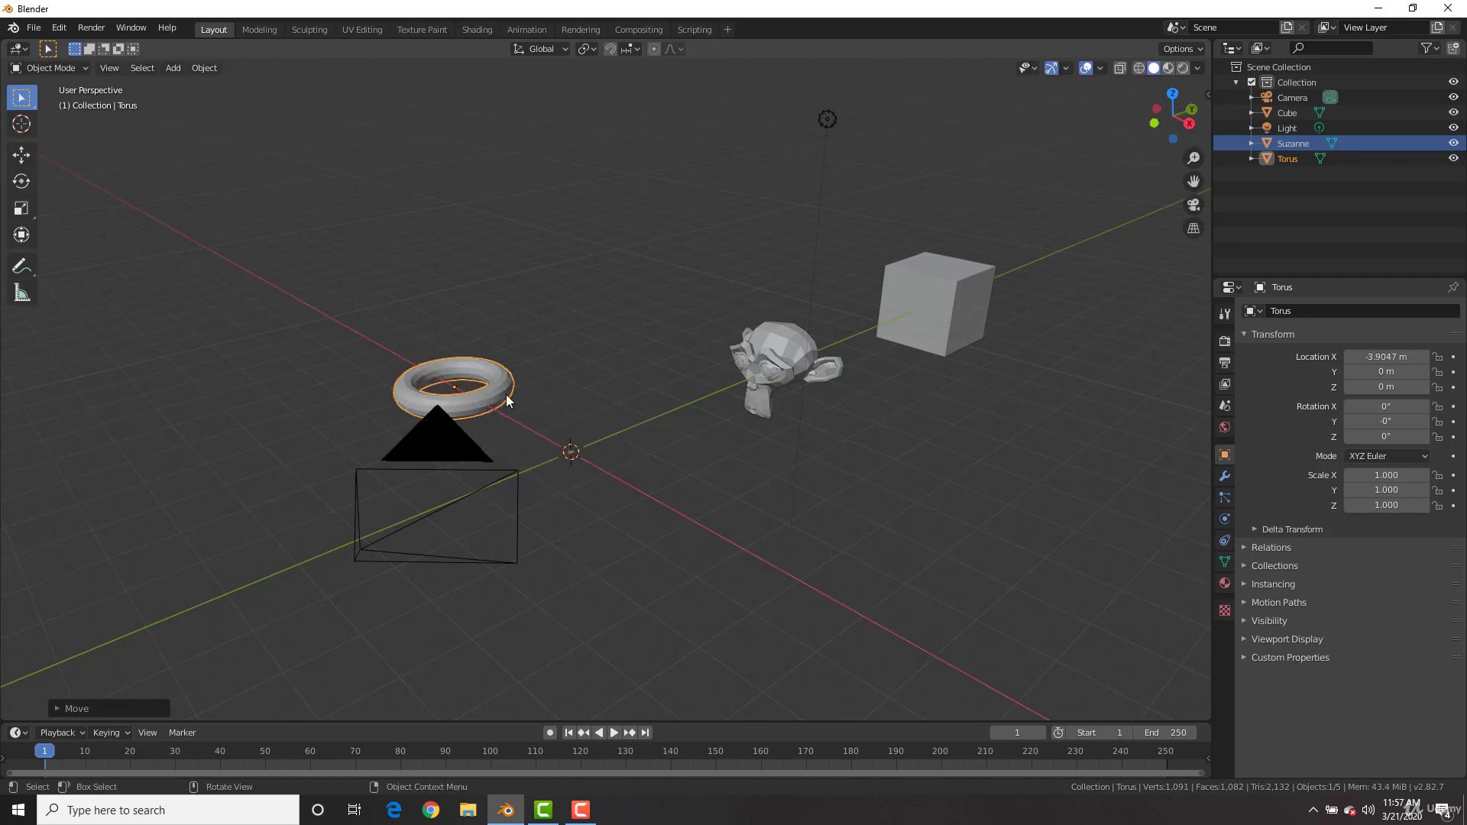
# - Add a UV Sphere mesh at the world origin
pyautogui.scroll(2, 505, 397)
pyautogui.keyDown('shift'); pyautogui.moveTo(539, 405); pyautogui.dragTo(606, 435, button='middle'); pyautogui.keyUp('shift')
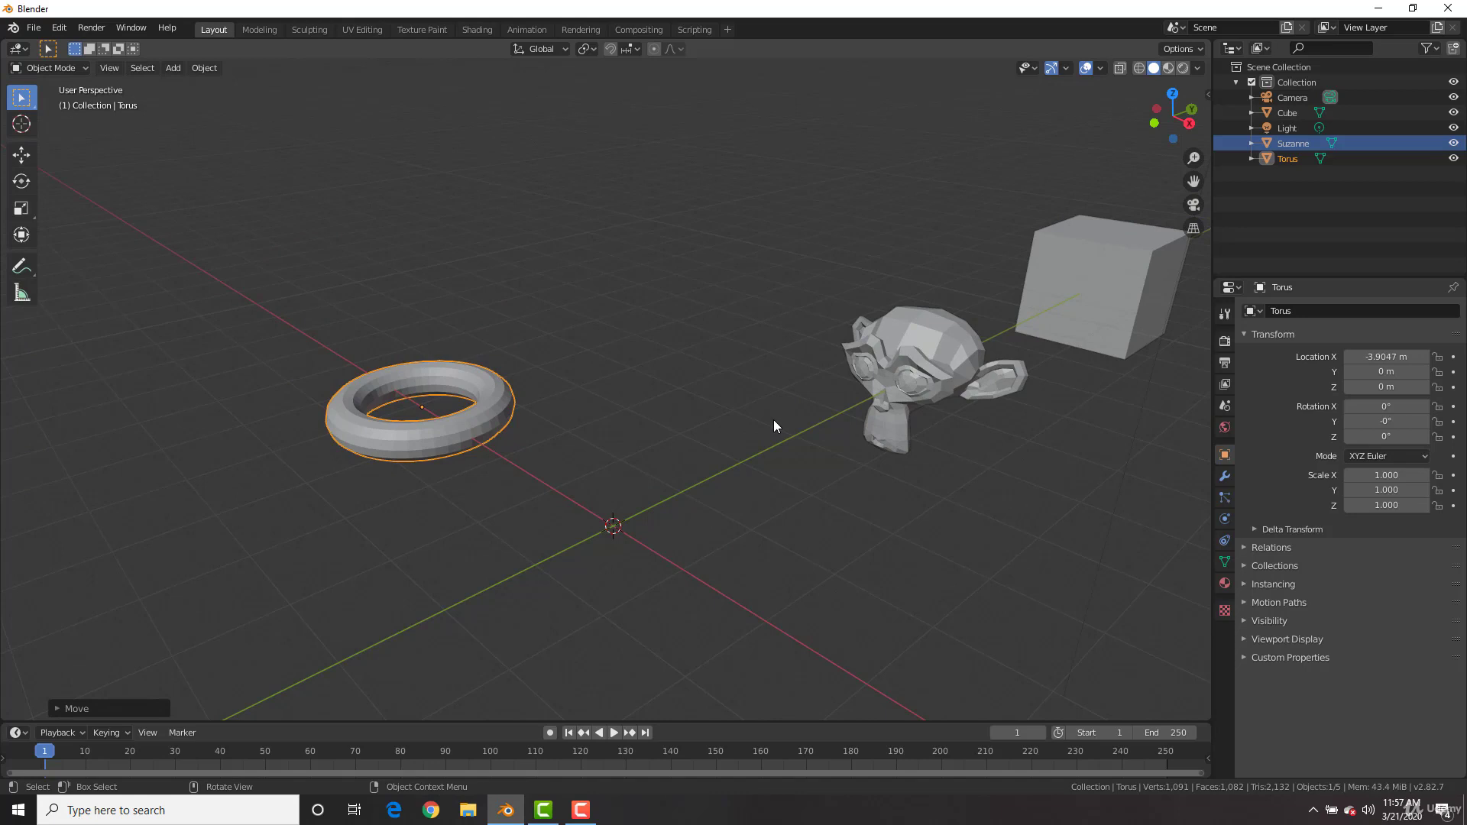
pyautogui.hotkey('shift', 'a')
pyautogui.moveTo(823, 375)
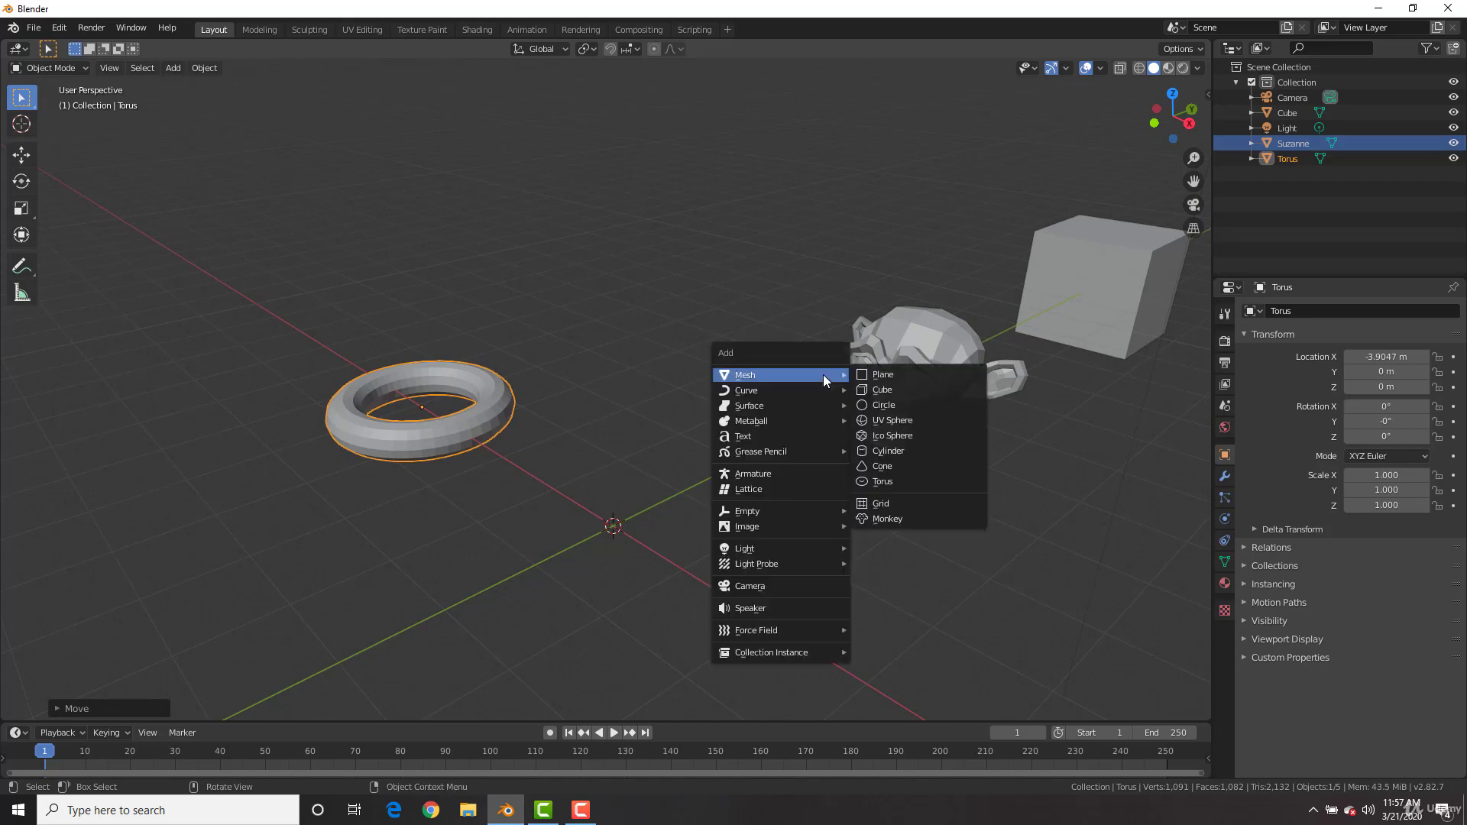
pyautogui.click(895, 420)
# - Select the four corner vertices of one quad face on the sphere's front in Edit Mode, and return to Object Mode
pyautogui.moveTo(599, 490); pyautogui.dragTo(725, 392, button='middle')
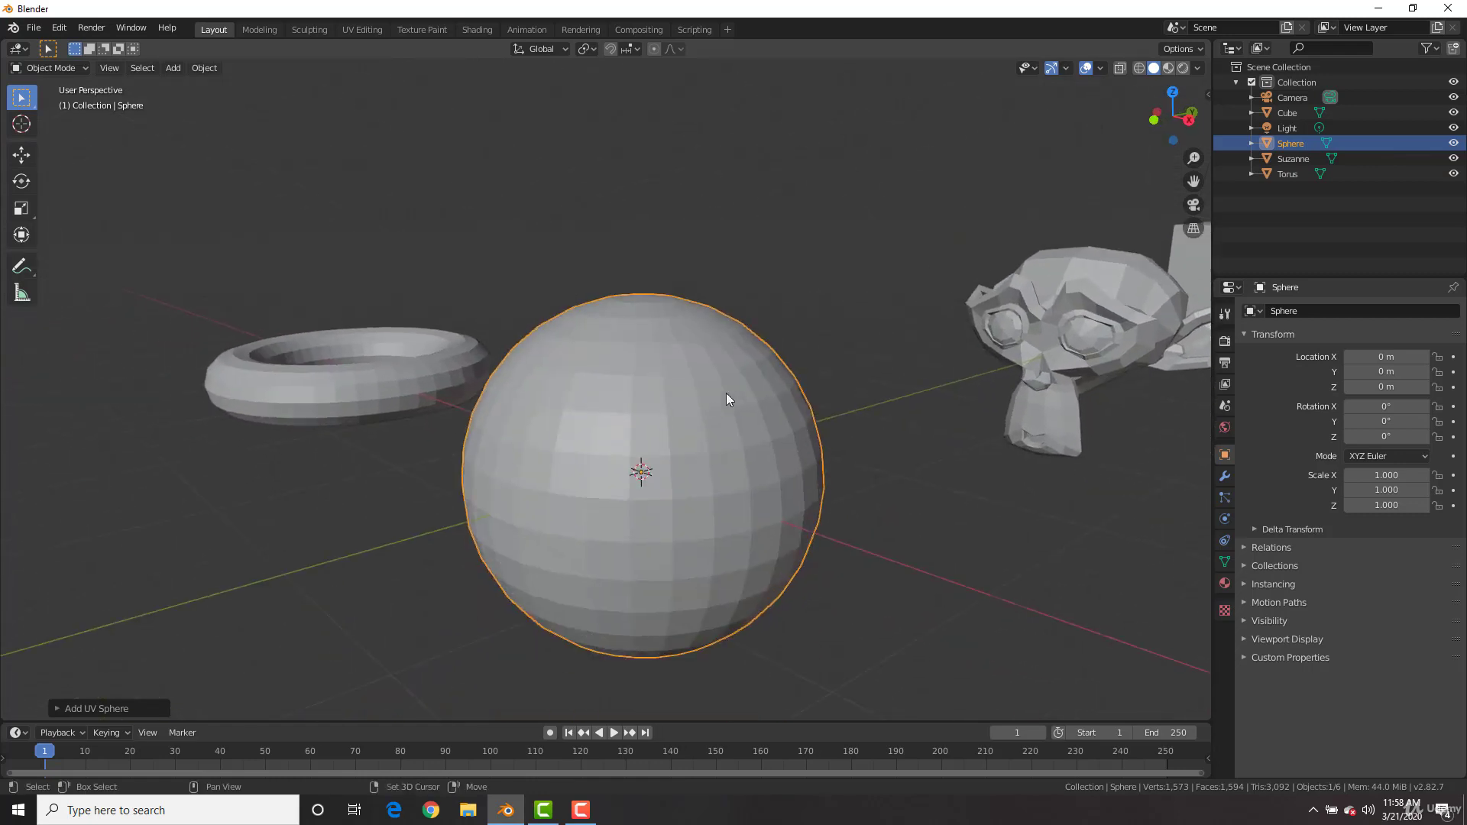
pyautogui.press('Tab')
pyautogui.click(666, 414)
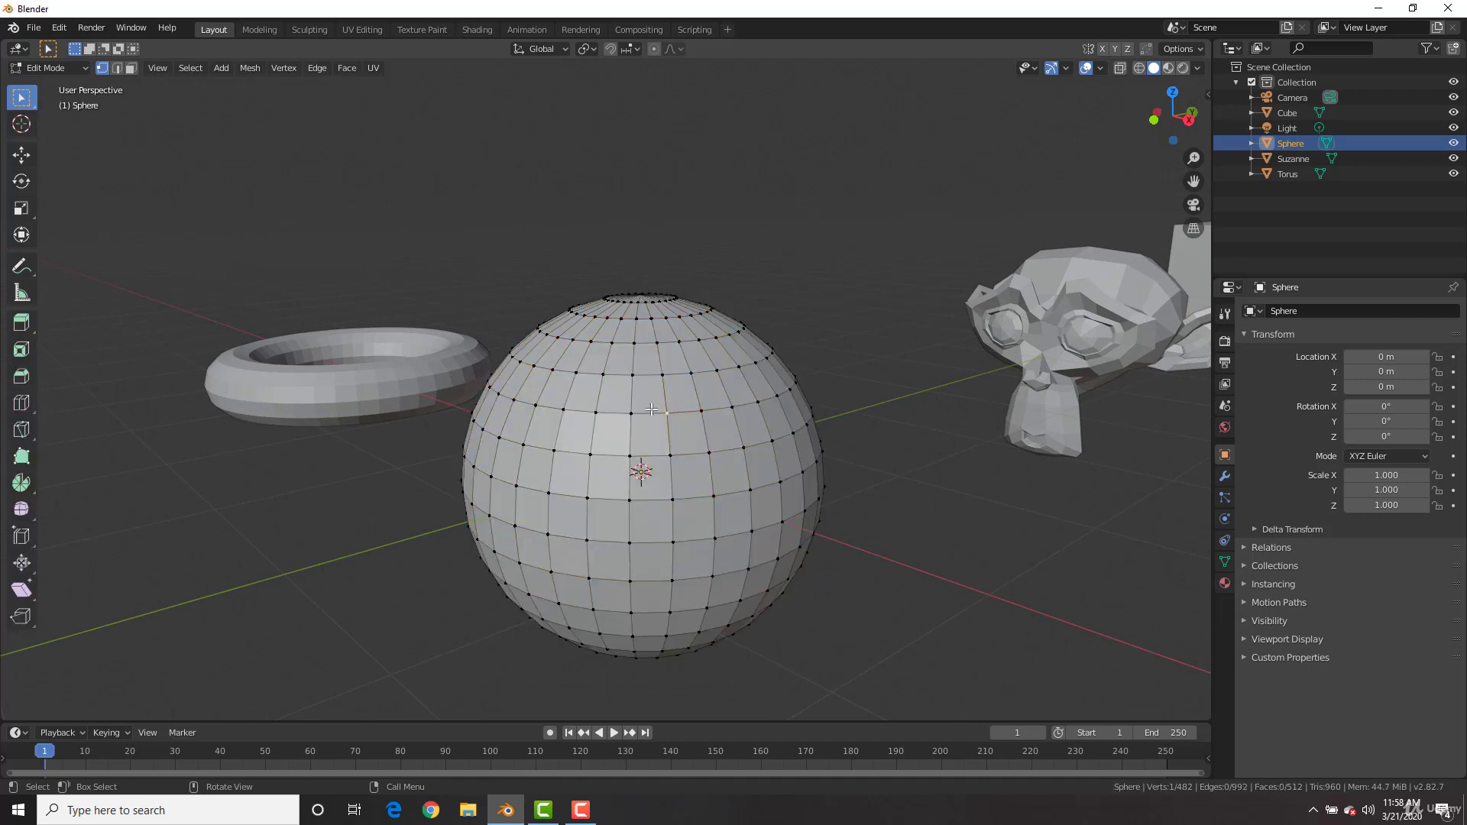
pyautogui.keyDown('shift'); pyautogui.click(631, 414); pyautogui.keyUp('shift')
pyautogui.keyDown('shift'); pyautogui.click(630, 455); pyautogui.keyUp('shift')
pyautogui.keyDown('shift'); pyautogui.click(670, 455); pyautogui.keyUp('shift')
pyautogui.scroll(2, 726, 437)
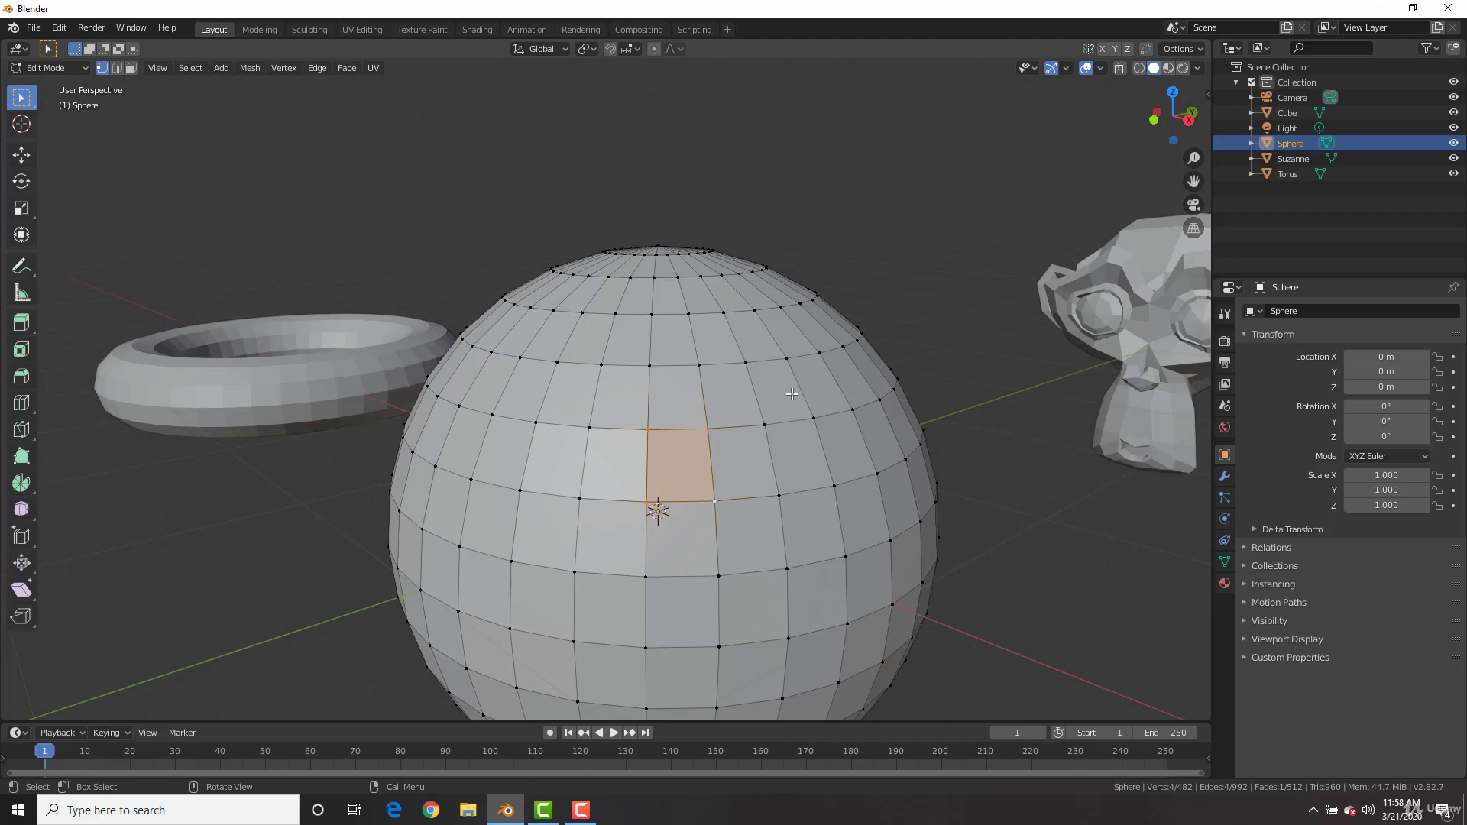
pyautogui.scroll(-6, 793, 393)
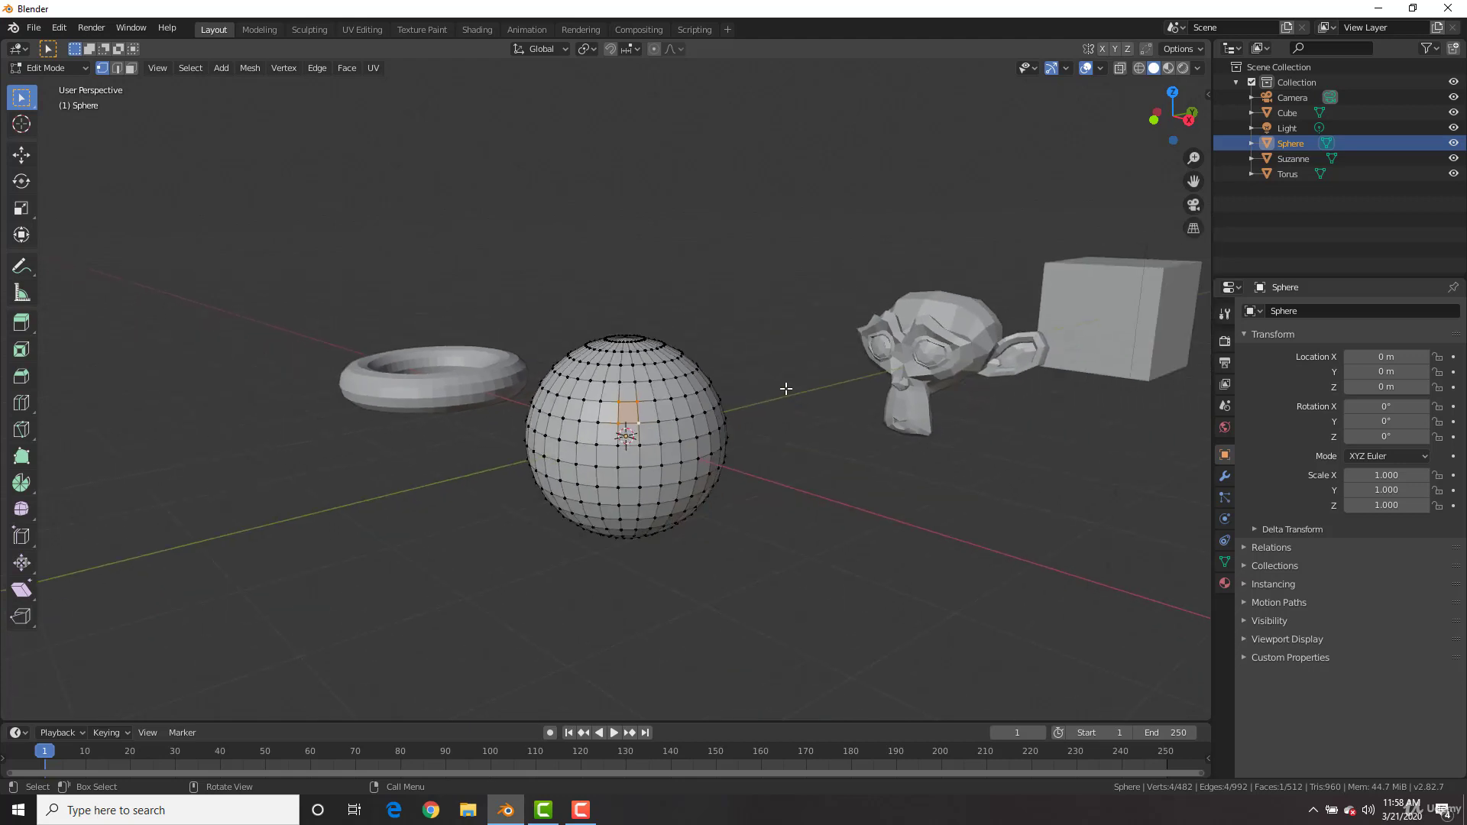
pyautogui.scroll(5, 747, 383)
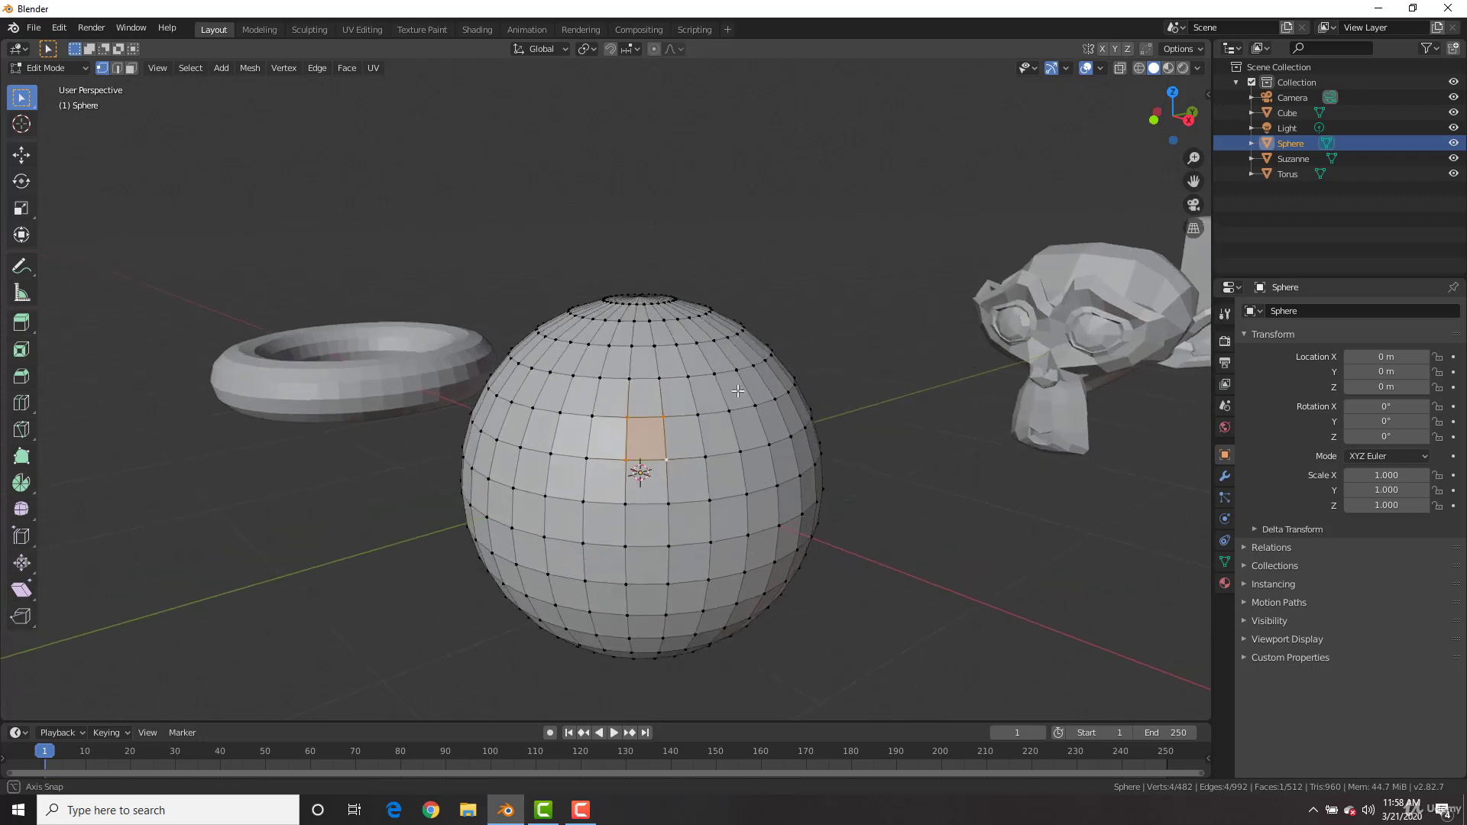
pyautogui.press('Tab')
# - Enter Edit Mode on the monkey and select the corner vertices of a quad face on its upper head
pyautogui.moveTo(943, 393); pyautogui.dragTo(761, 391, button='middle')
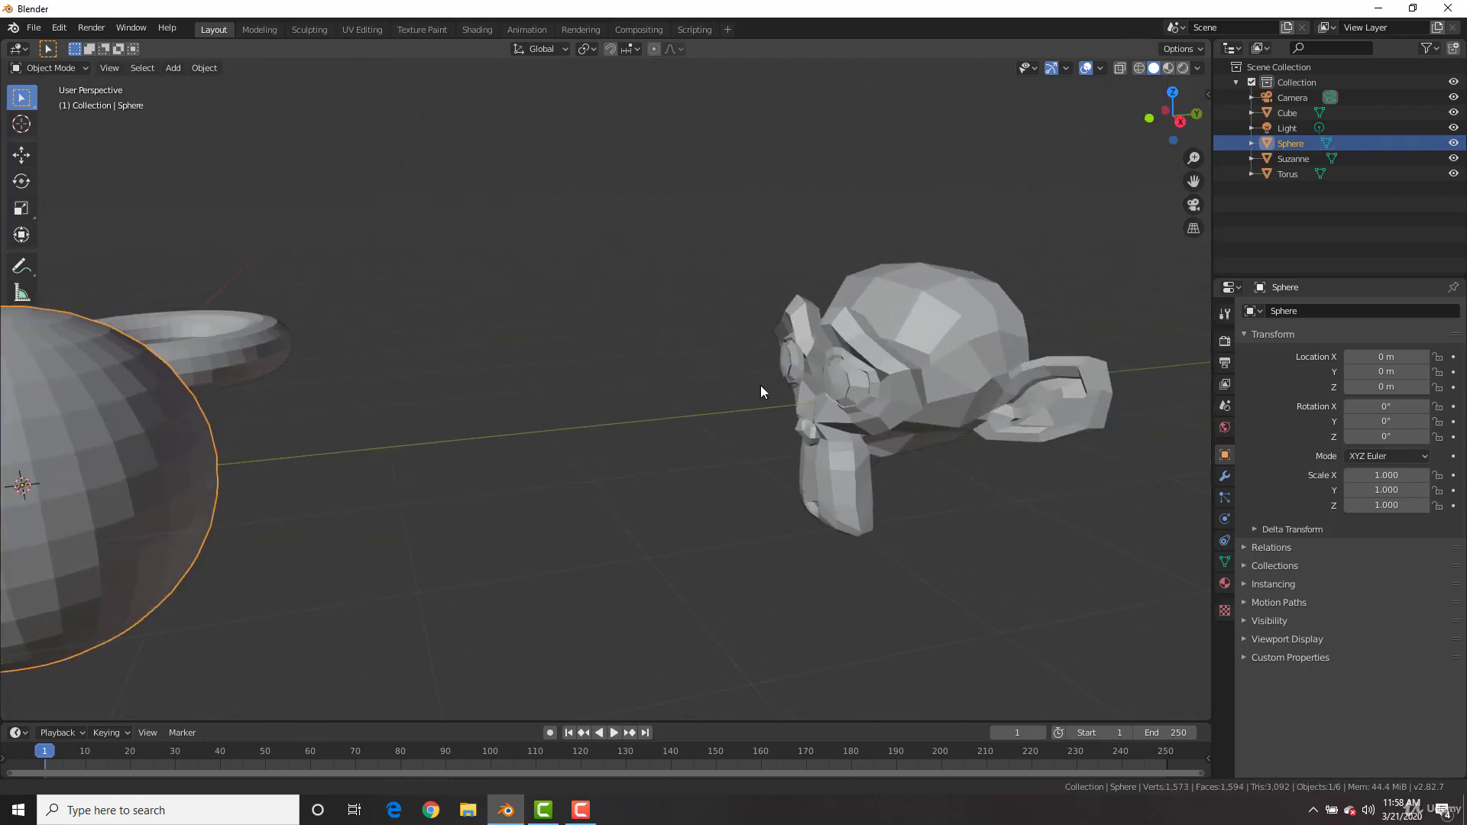
pyautogui.click(810, 369)
pyautogui.press('Tab')
pyautogui.scroll(5, 932, 355)
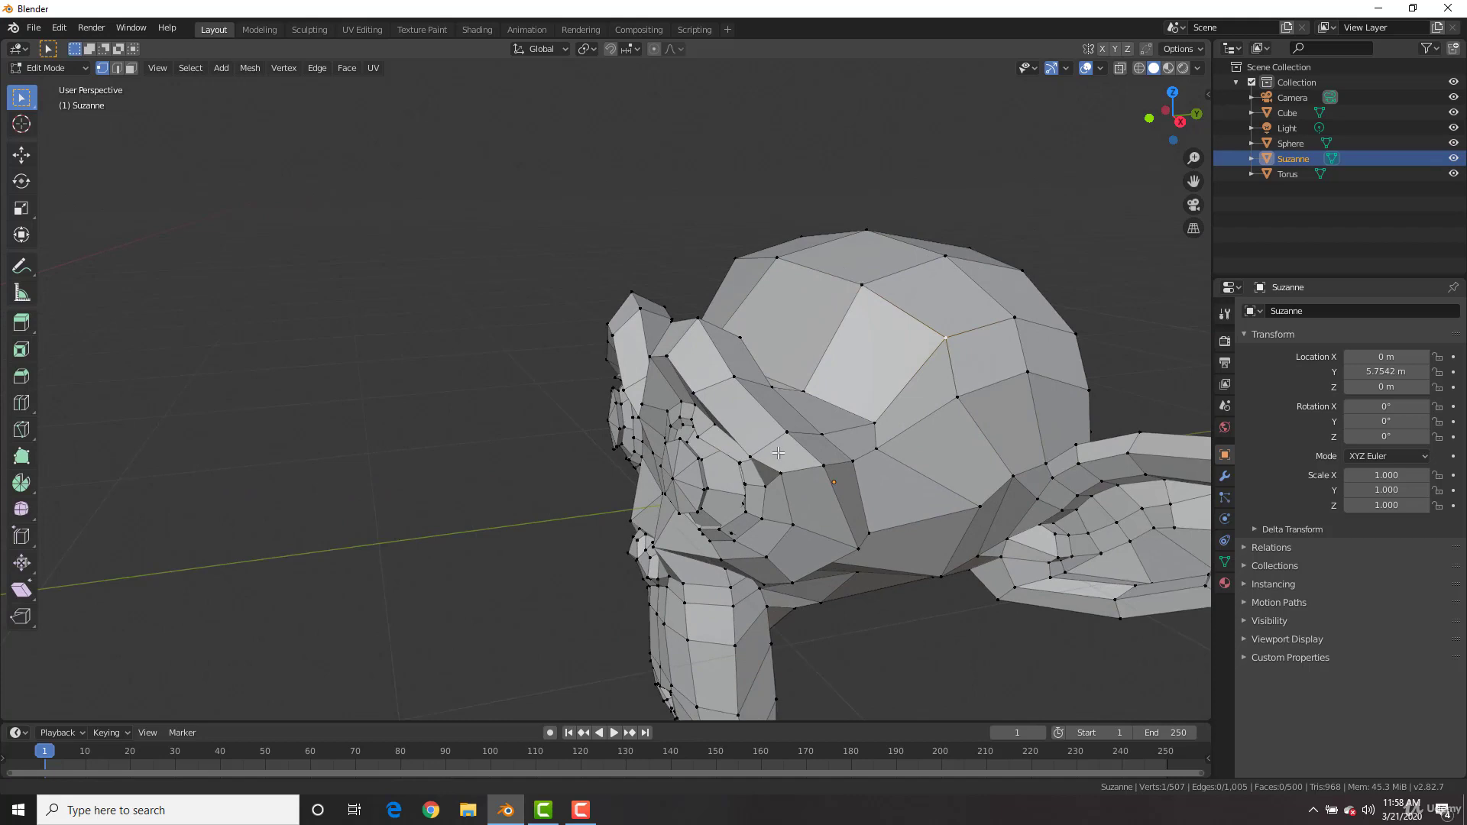
pyautogui.moveTo(778, 452); pyautogui.dragTo(898, 364, button='middle')
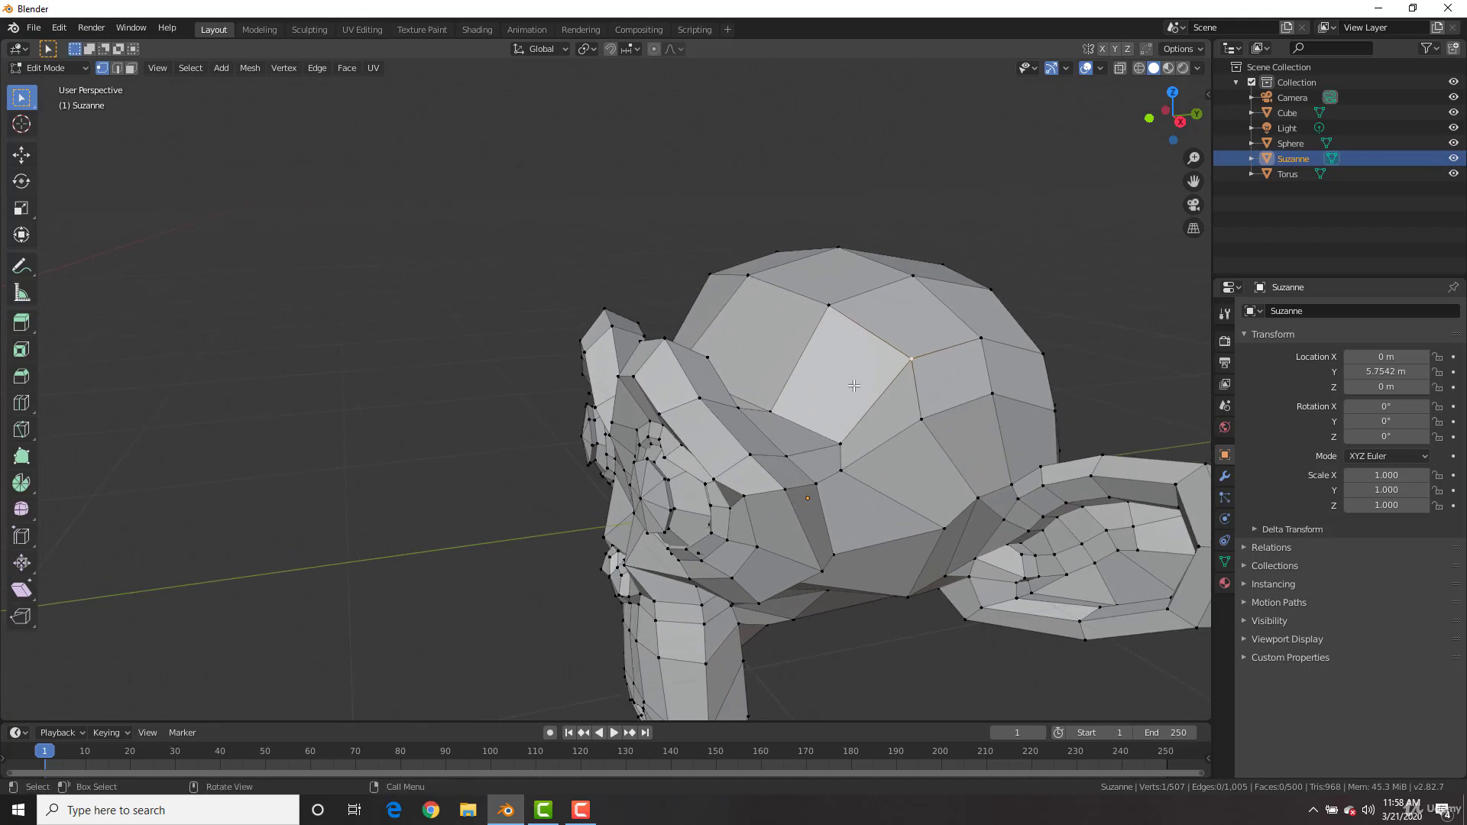
pyautogui.keyDown('shift'); pyautogui.click(773, 409); pyautogui.keyUp('shift')
pyautogui.keyDown('shift'); pyautogui.click(830, 306); pyautogui.keyUp('shift')
pyautogui.moveTo(936, 393); pyautogui.dragTo(829, 424, button='middle')
# - Select the four corner vertices of a quad face inside the monkey's ear
pyautogui.click(836, 422)
pyautogui.scroll(4, 836, 422)
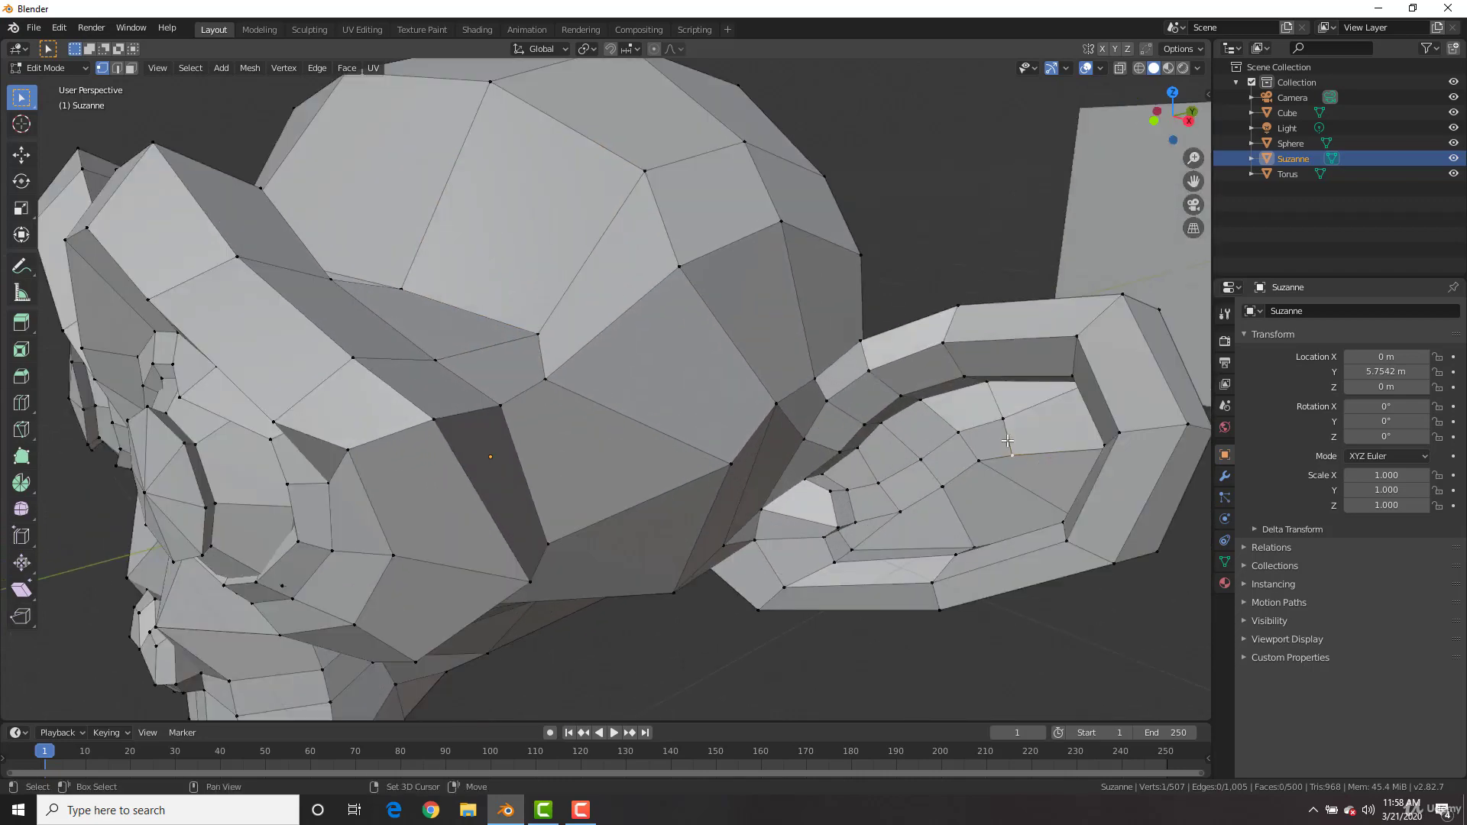
pyautogui.keyDown('shift'); pyautogui.click(979, 460); pyautogui.keyUp('shift')
pyautogui.keyDown('shift'); pyautogui.click(958, 434); pyautogui.keyUp('shift')
pyautogui.keyDown('shift'); pyautogui.click(1004, 418); pyautogui.keyUp('shift')
# - Select the four corner vertices of the quad face at the outer end of the monkey's brow
pyautogui.click(433, 419)
pyautogui.keyDown('shift'); pyautogui.click(348, 450); pyautogui.keyUp('shift')
pyautogui.keyDown('shift'); pyautogui.click(353, 357); pyautogui.keyUp('shift')
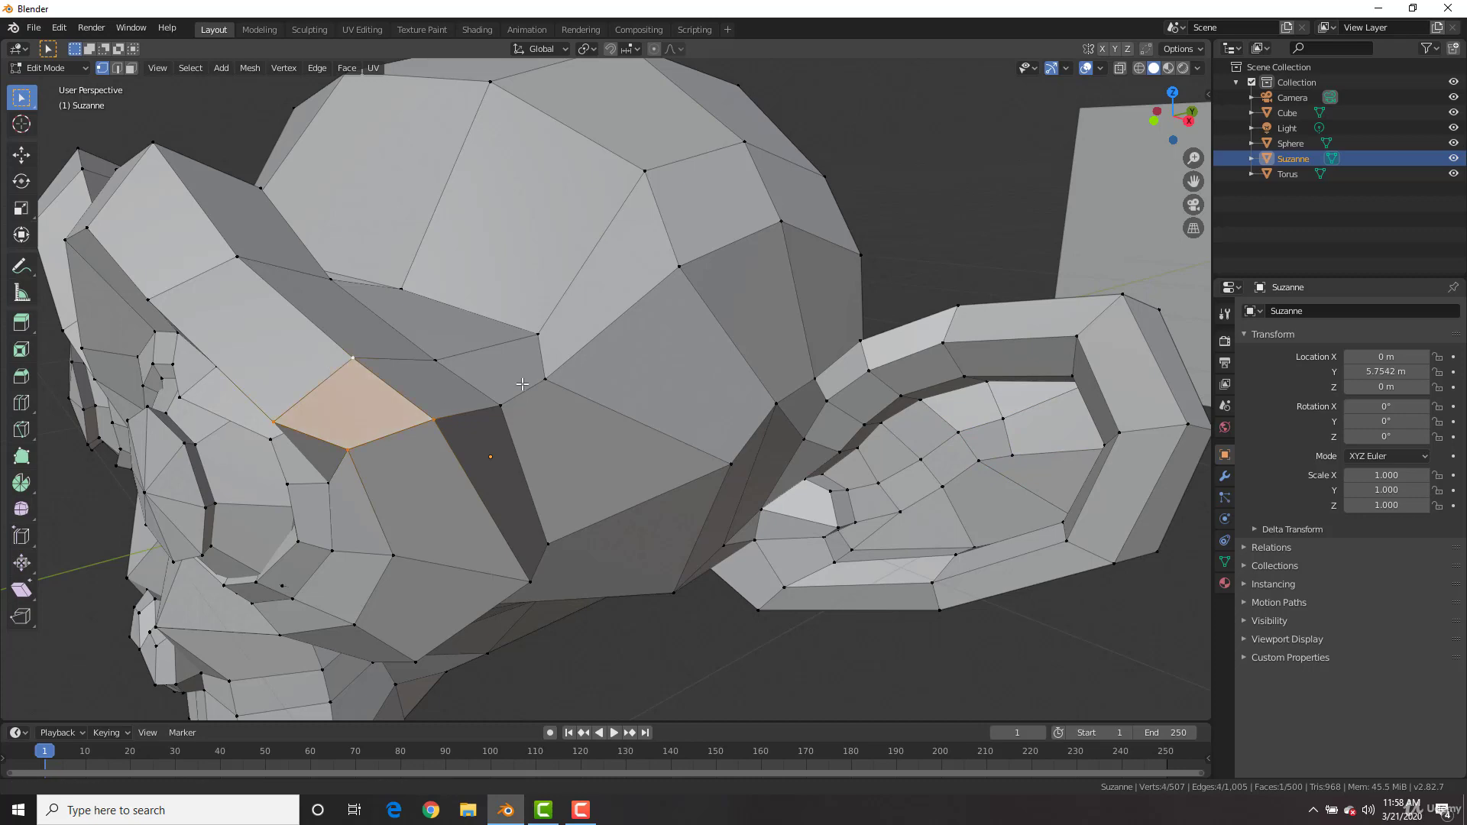
# - Select the three vertices of one triangular face in the monkey's eye, including the eye's centre vertex
pyautogui.moveTo(353, 357); pyautogui.dragTo(768, 355, button='middle')
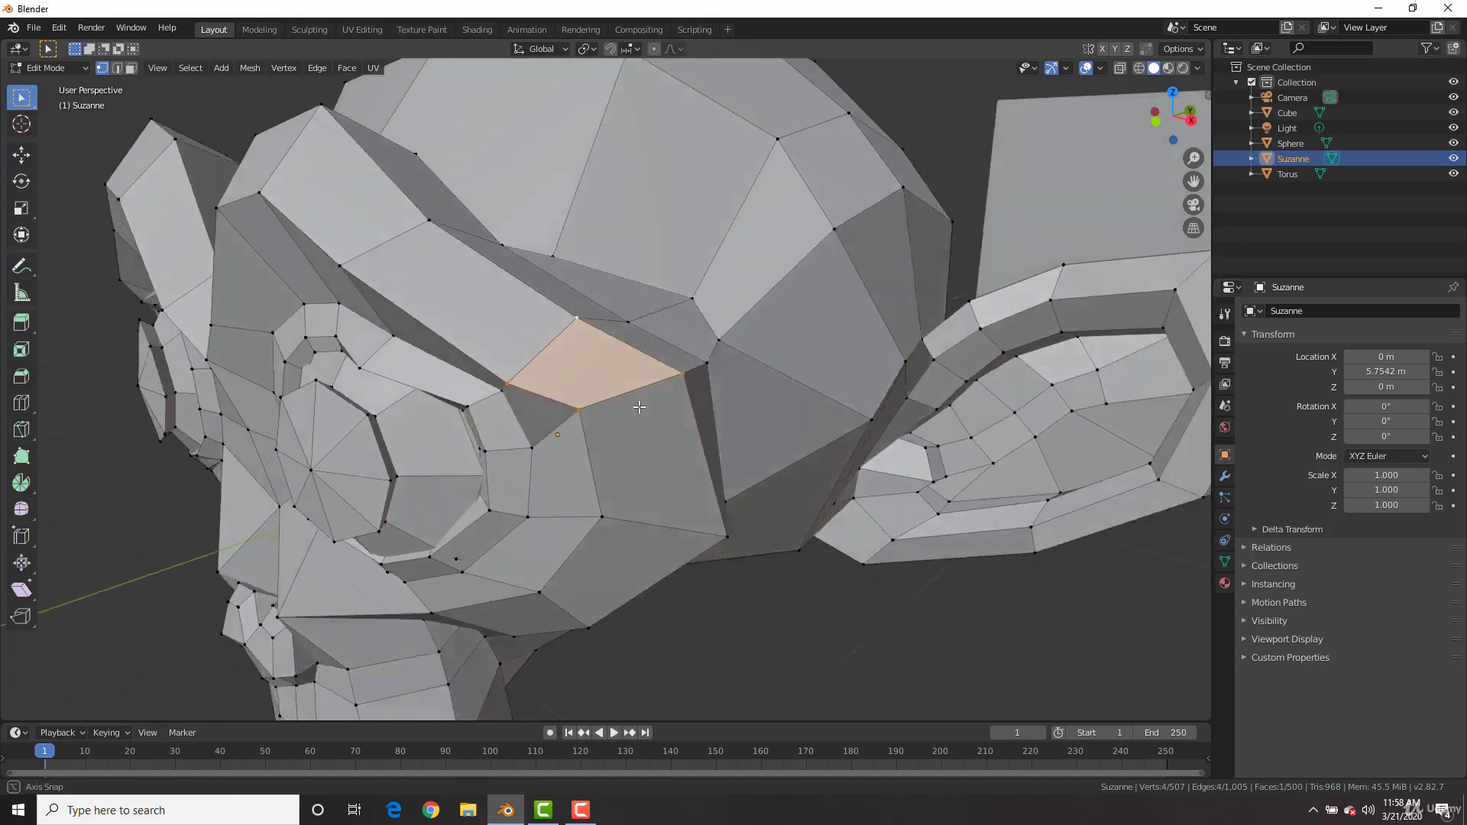
pyautogui.moveTo(624, 408); pyautogui.dragTo(665, 392, button='middle')
pyautogui.keyDown('shift'); pyautogui.moveTo(384, 475); pyautogui.dragTo(776, 261, button='middle'); pyautogui.keyUp('shift')
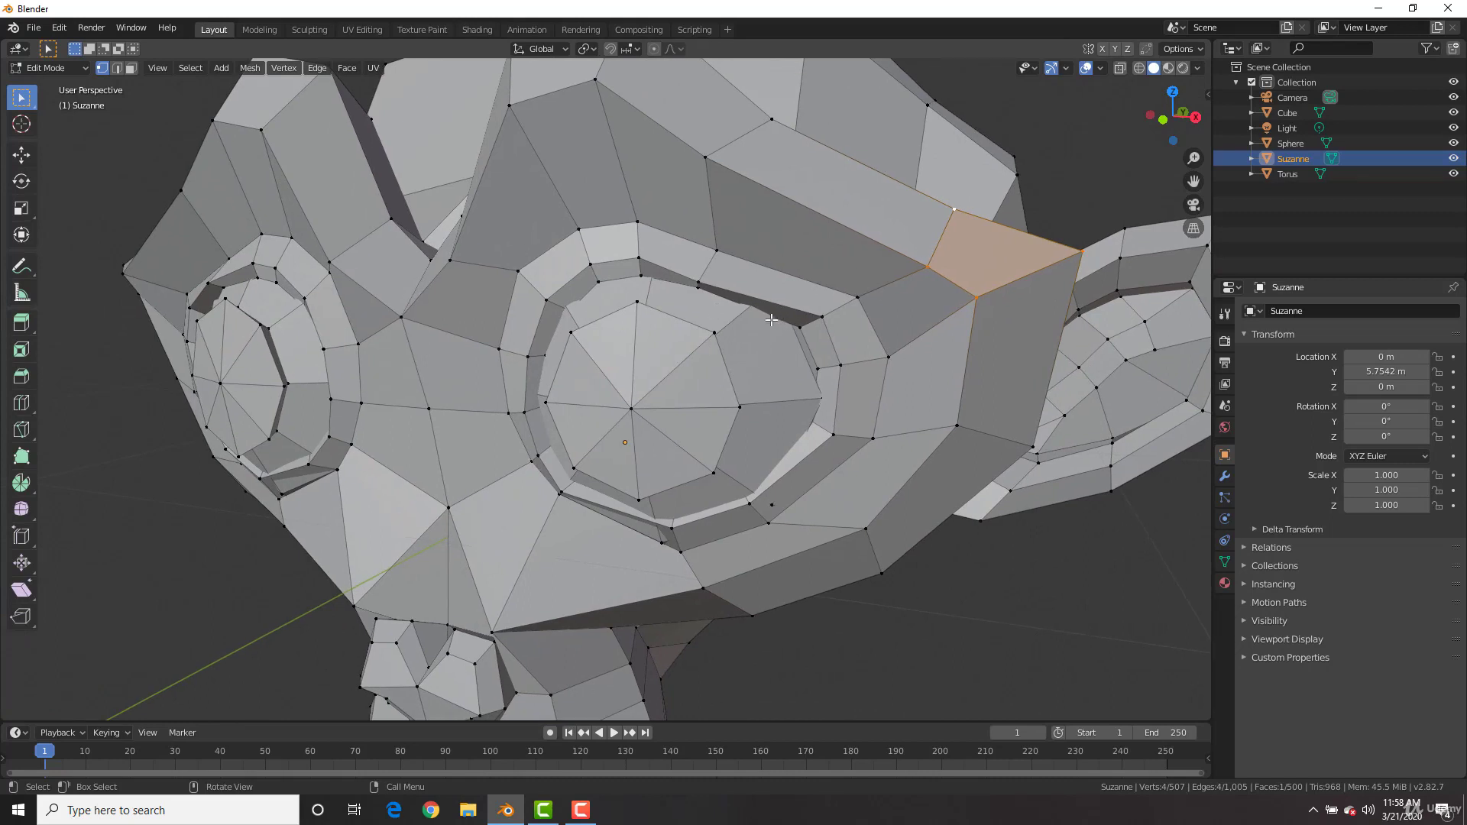
pyautogui.click(637, 303)
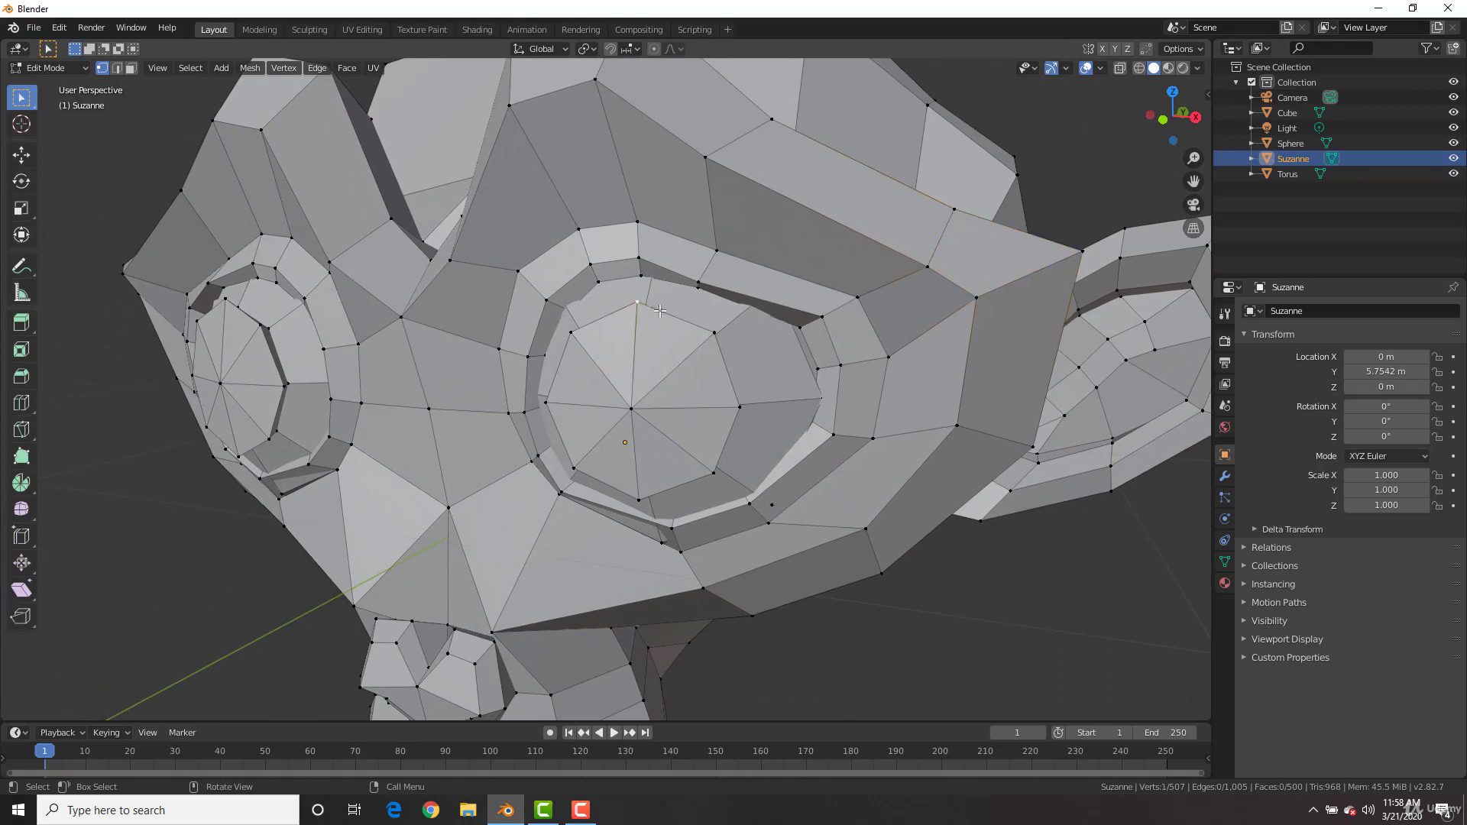
pyautogui.keyDown('shift'); pyautogui.click(715, 333); pyautogui.keyUp('shift')
pyautogui.keyDown('shift'); pyautogui.click(631, 410); pyautogui.keyUp('shift')
pyautogui.scroll(-5, 747, 369)
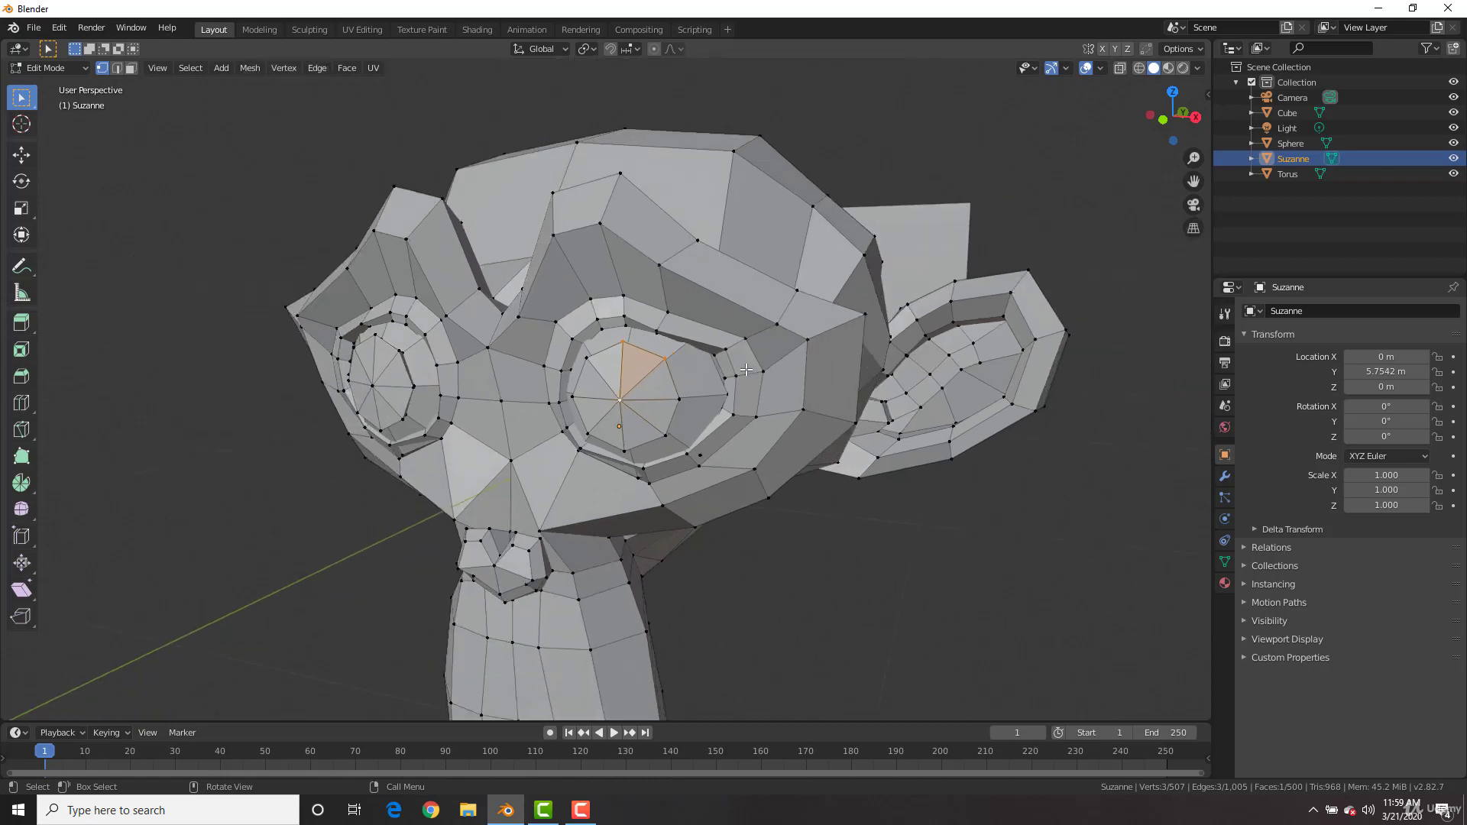
# - Try a trackball rotation on the selected eye triangle and cancel it
pyautogui.scroll(5, 726, 367)
pyautogui.press('r')
pyautogui.press('r')
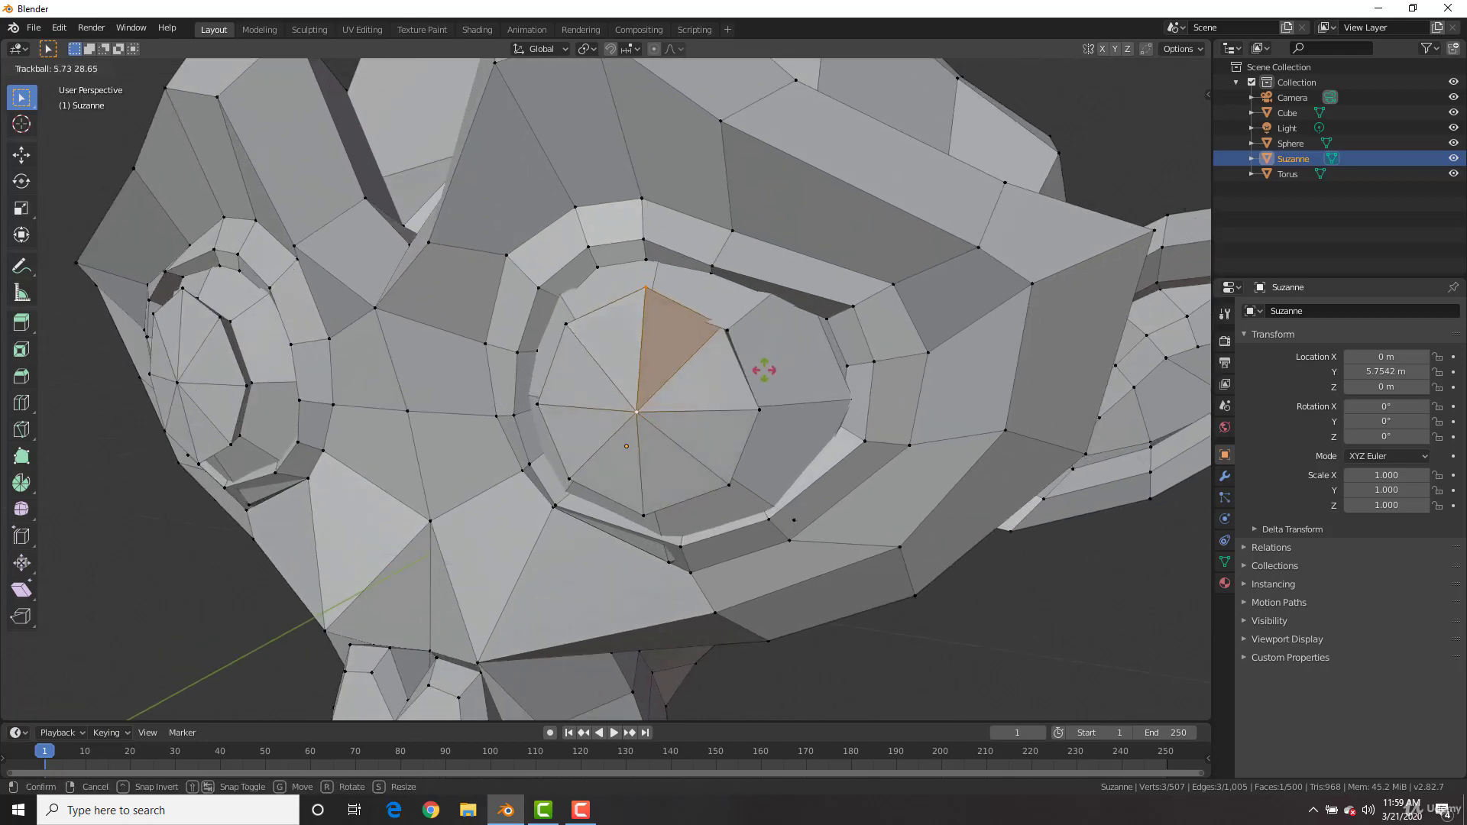
pyautogui.press('Escape')
# - Switch to face selection and select three adjacent faces between the monkey's eye and brow
pyautogui.moveTo(764, 372); pyautogui.dragTo(691, 437, button='middle')
pyautogui.scroll(-2, 690, 437)
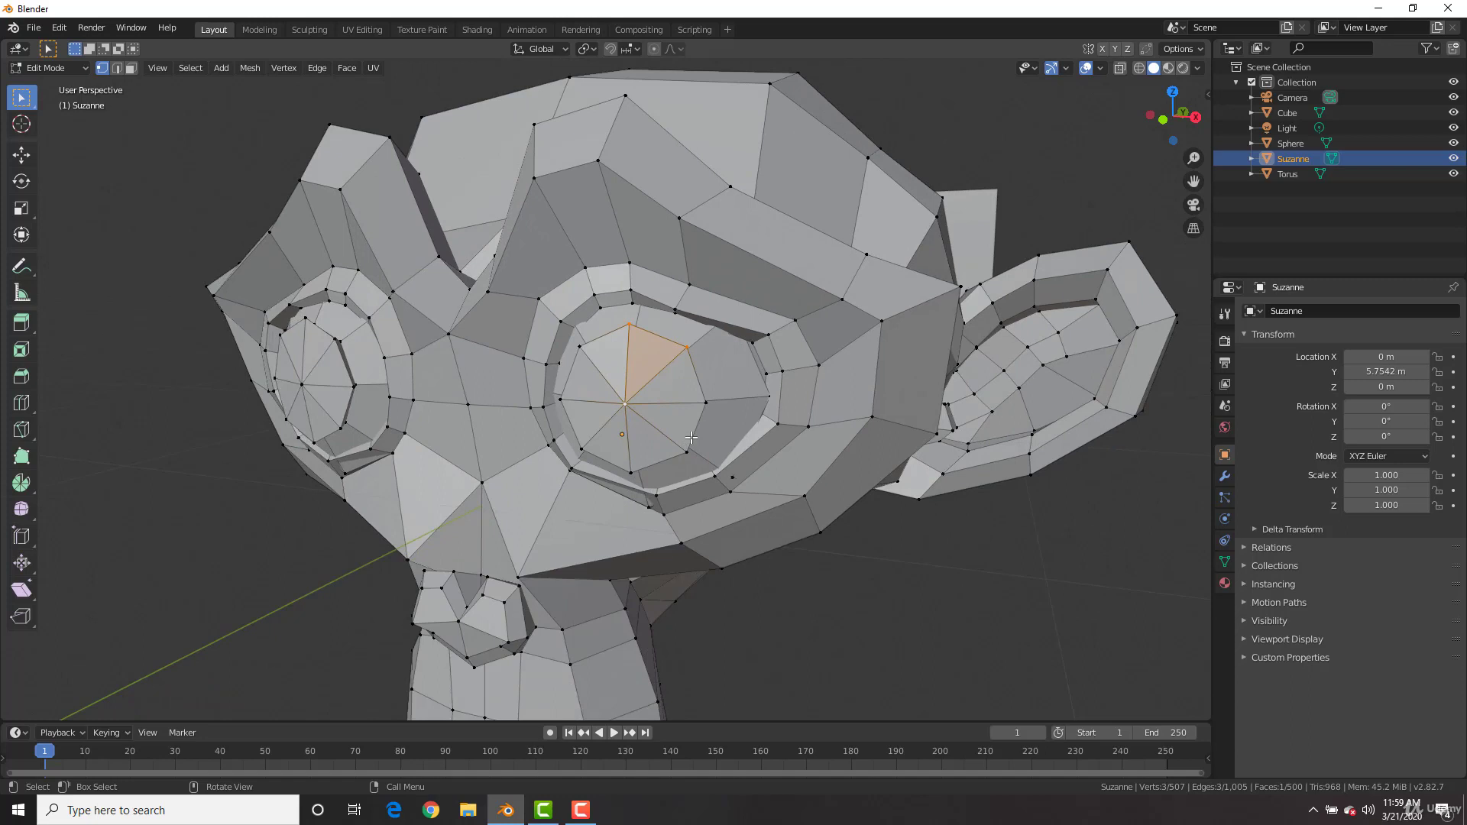
pyautogui.press('3')
pyautogui.click(656, 226)
pyautogui.keyDown('shift'); pyautogui.click(608, 227); pyautogui.keyUp('shift')
pyautogui.keyDown('shift'); pyautogui.click(525, 283); pyautogui.keyUp('shift')
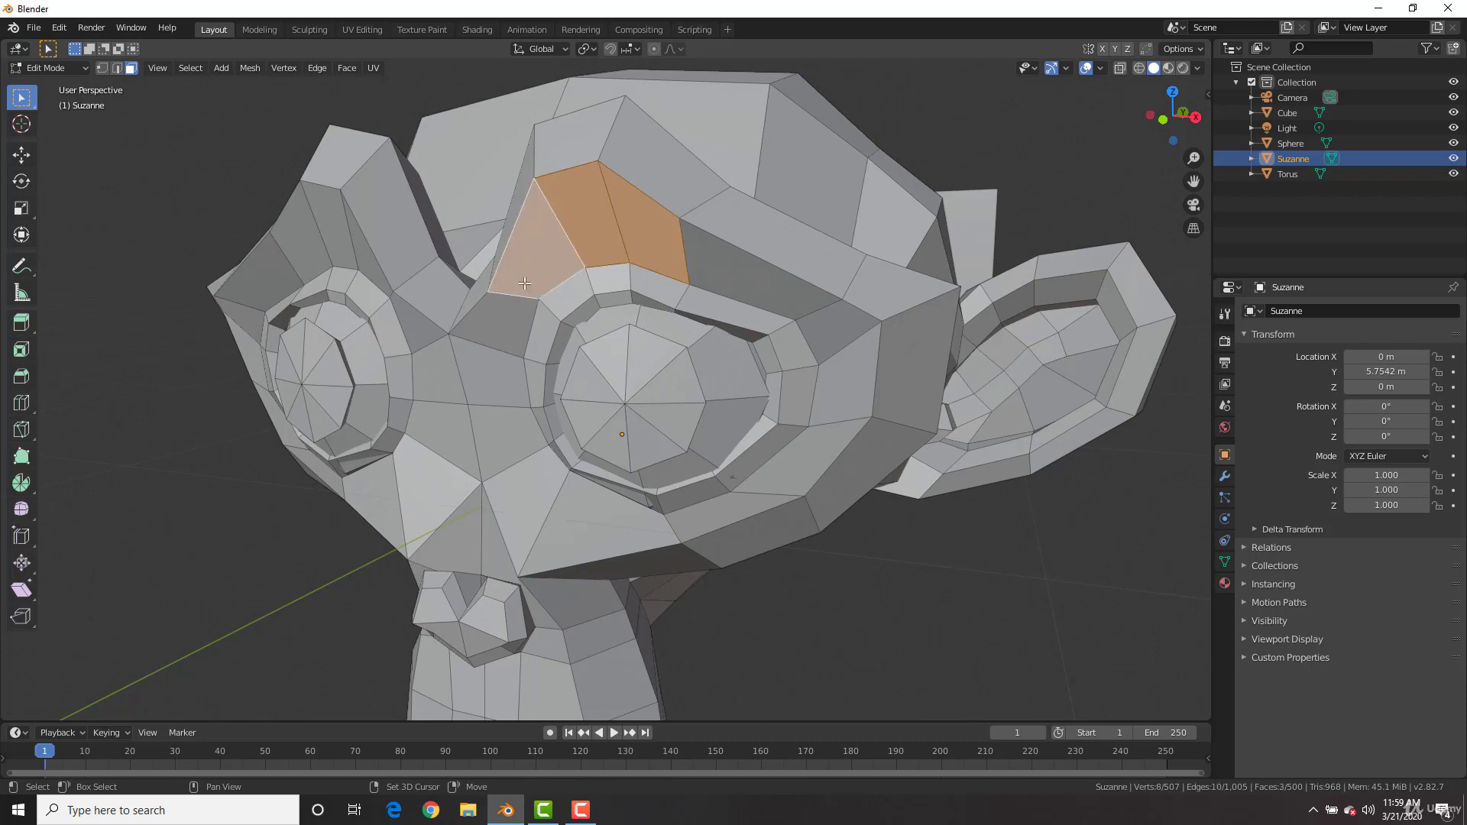
# - Extend the face selection with three more faces along the monkey's brow, and return to Object Mode
pyautogui.keyDown('shift'); pyautogui.click(513, 310); pyautogui.keyUp('shift')
pyautogui.keyDown('shift'); pyautogui.click(736, 264); pyautogui.keyUp('shift')
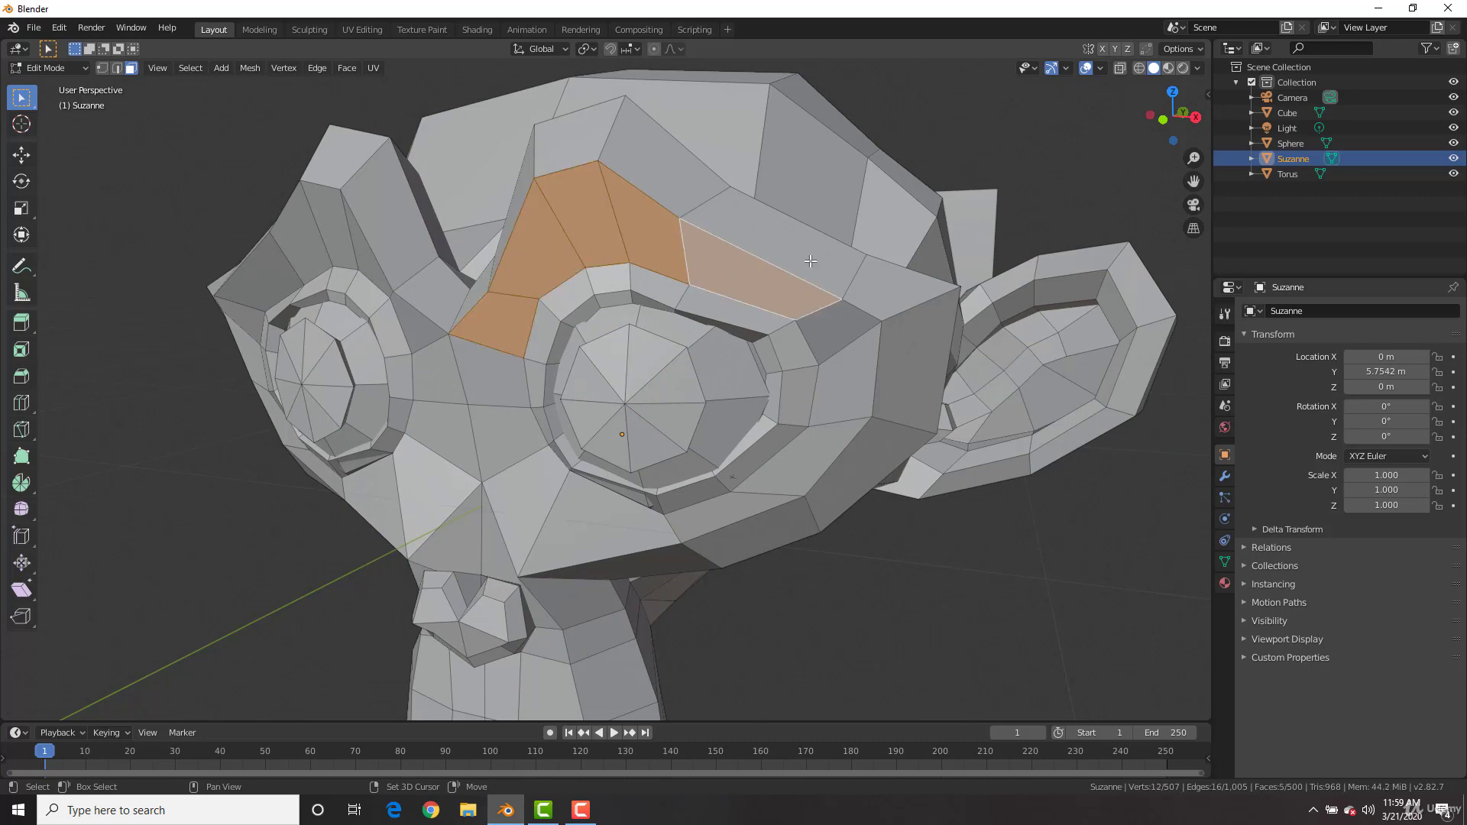
pyautogui.keyDown('shift'); pyautogui.click(810, 261); pyautogui.keyUp('shift')
pyautogui.moveTo(885, 348); pyautogui.dragTo(792, 351, button='middle')
pyautogui.scroll(-3, 835, 349)
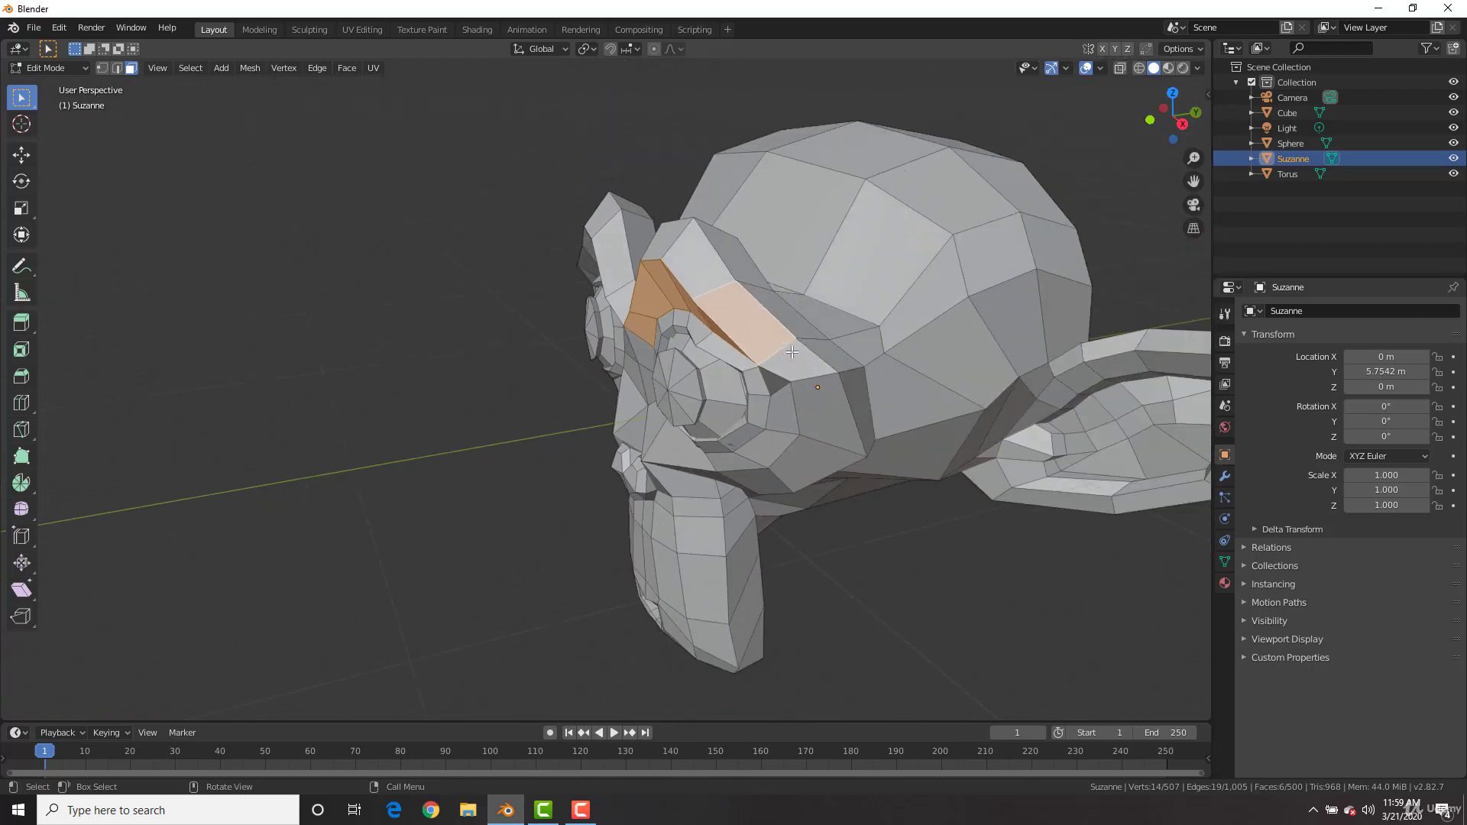
pyautogui.scroll(-6, 791, 351)
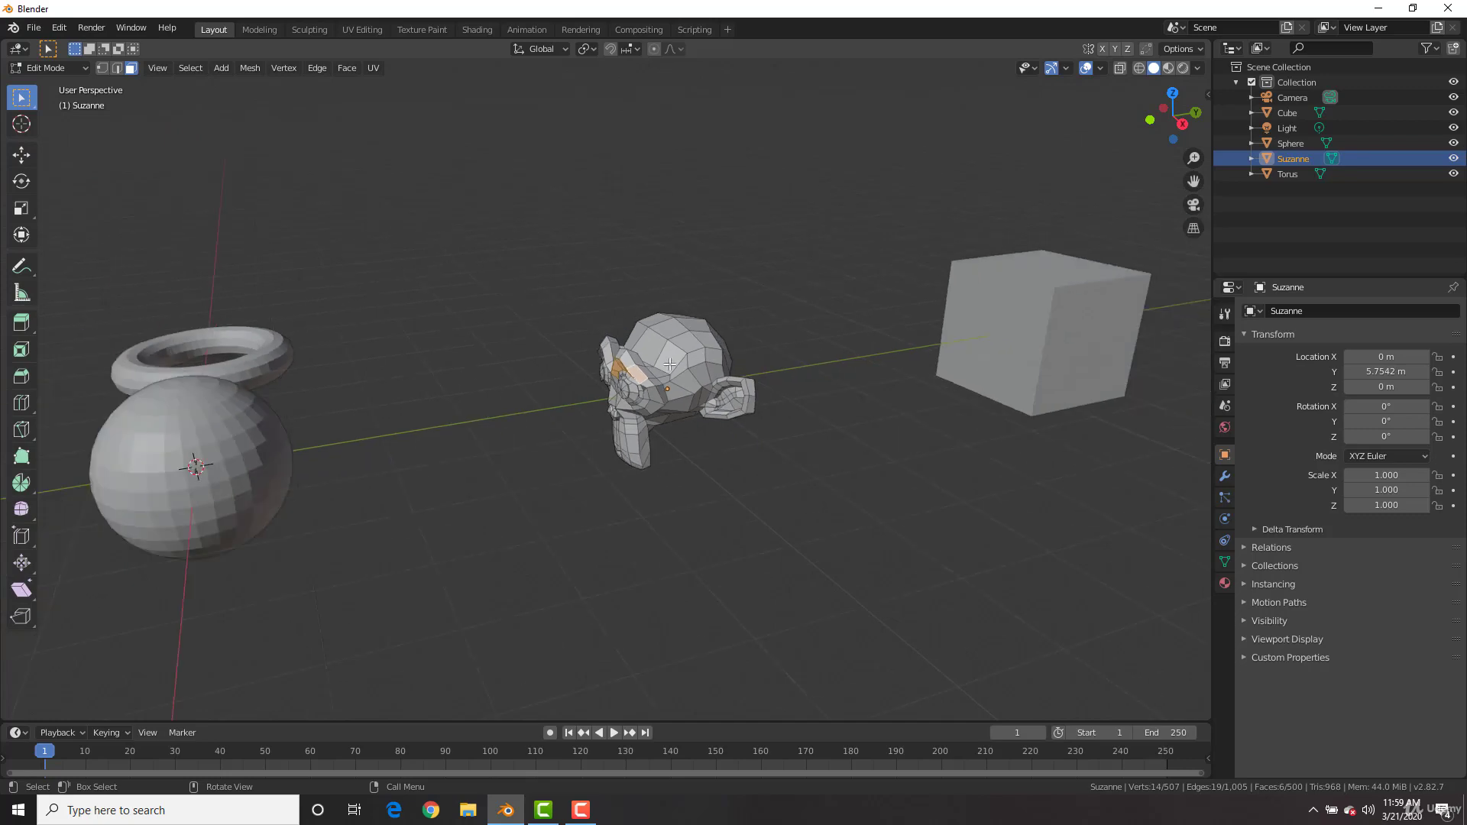
pyautogui.moveTo(583, 396); pyautogui.dragTo(826, 409, button='middle')
pyautogui.press('Tab')
# - Open the UV sphere in Edit Mode and select one quad face on its side
pyautogui.scroll(3, 656, 458)
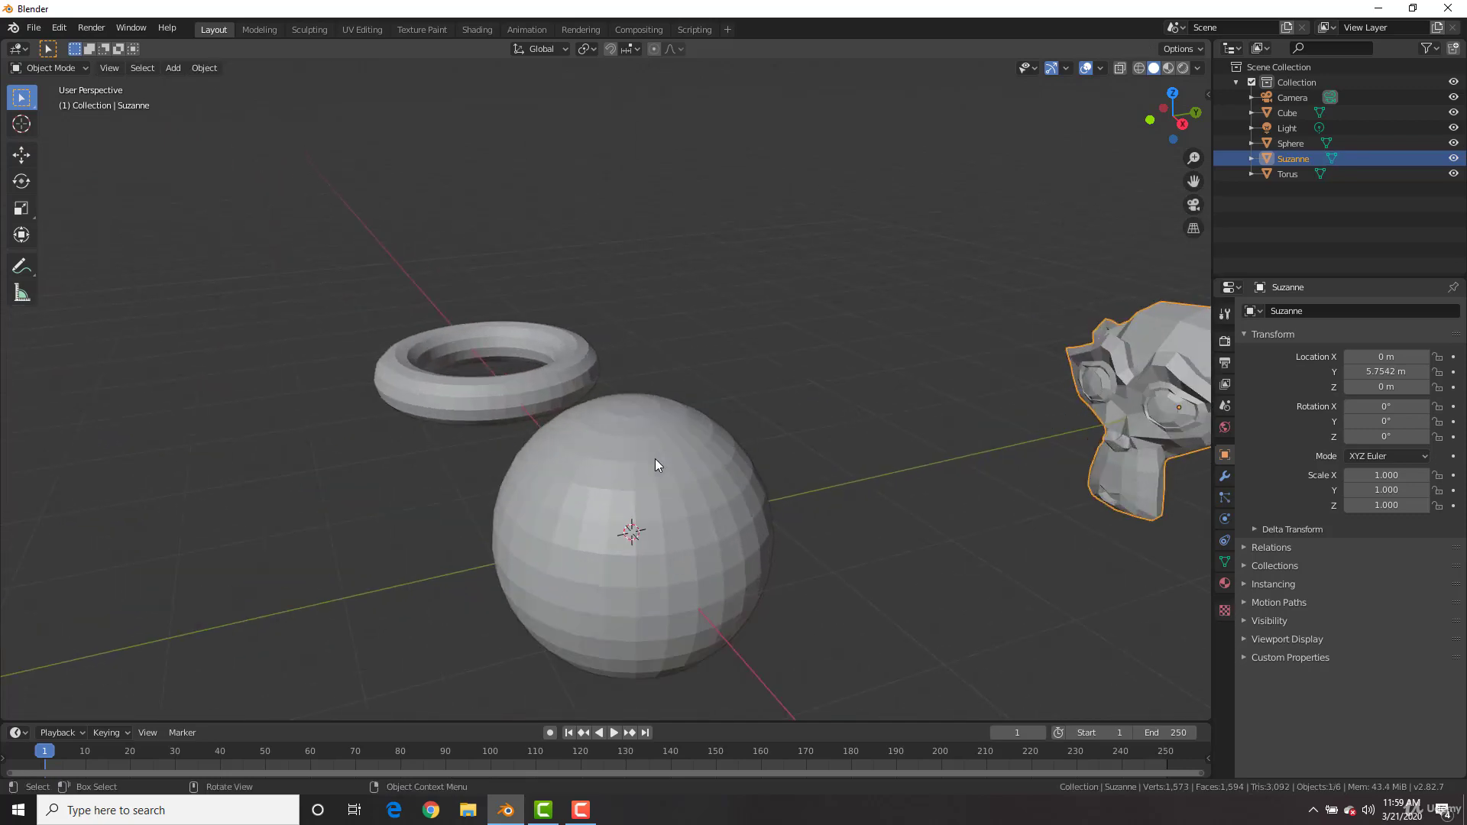
pyautogui.click(655, 461)
pyautogui.press('Tab')
pyautogui.scroll(6, 655, 461)
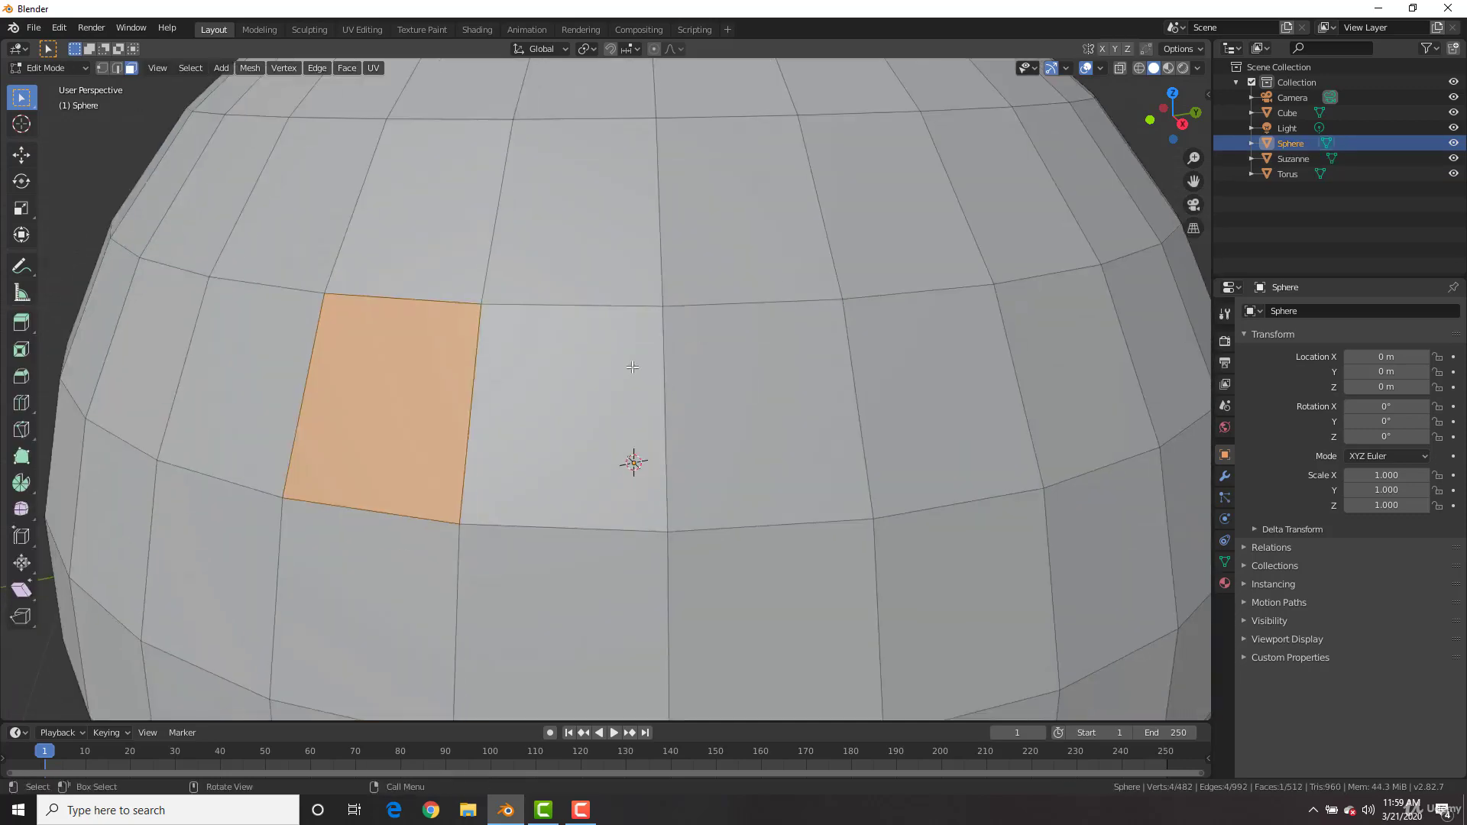
pyautogui.click(632, 367)
# - Select the three vertices of one triangular face at the UV sphere's top pole in vertex mode, and return to Object Mode
pyautogui.moveTo(631, 463); pyautogui.dragTo(841, 259, button='middle')
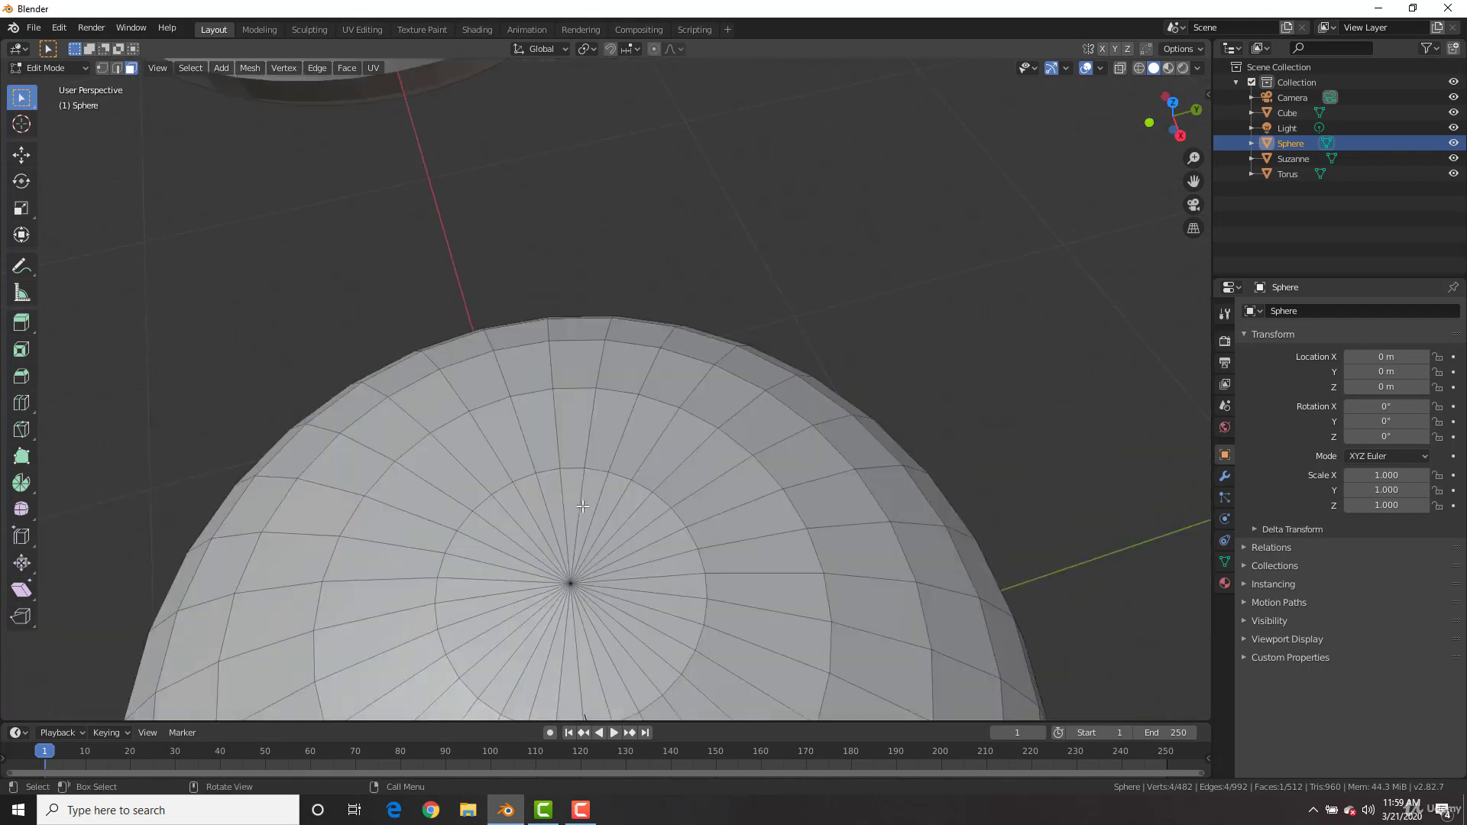
pyautogui.press('1')
pyautogui.click(560, 468)
pyautogui.keyDown('shift'); pyautogui.click(535, 474); pyautogui.keyUp('shift')
pyautogui.keyDown('shift'); pyautogui.click(570, 583); pyautogui.keyUp('shift')
pyautogui.scroll(-5, 528, 477)
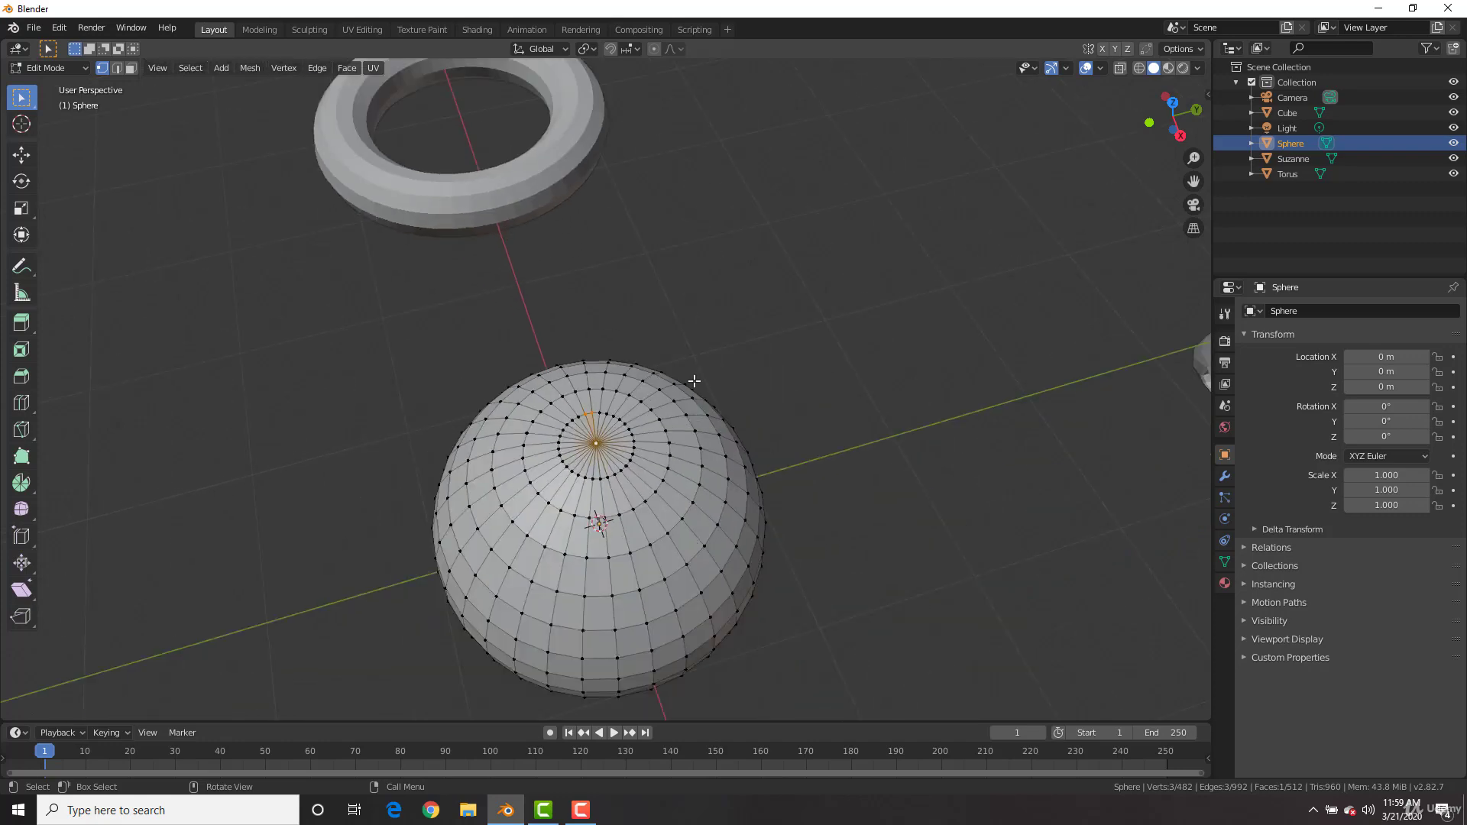
pyautogui.press('Tab')
# - Move the UV sphere along the X axis to about 6.34 m
pyautogui.moveTo(708, 352); pyautogui.dragTo(724, 294, button='middle')
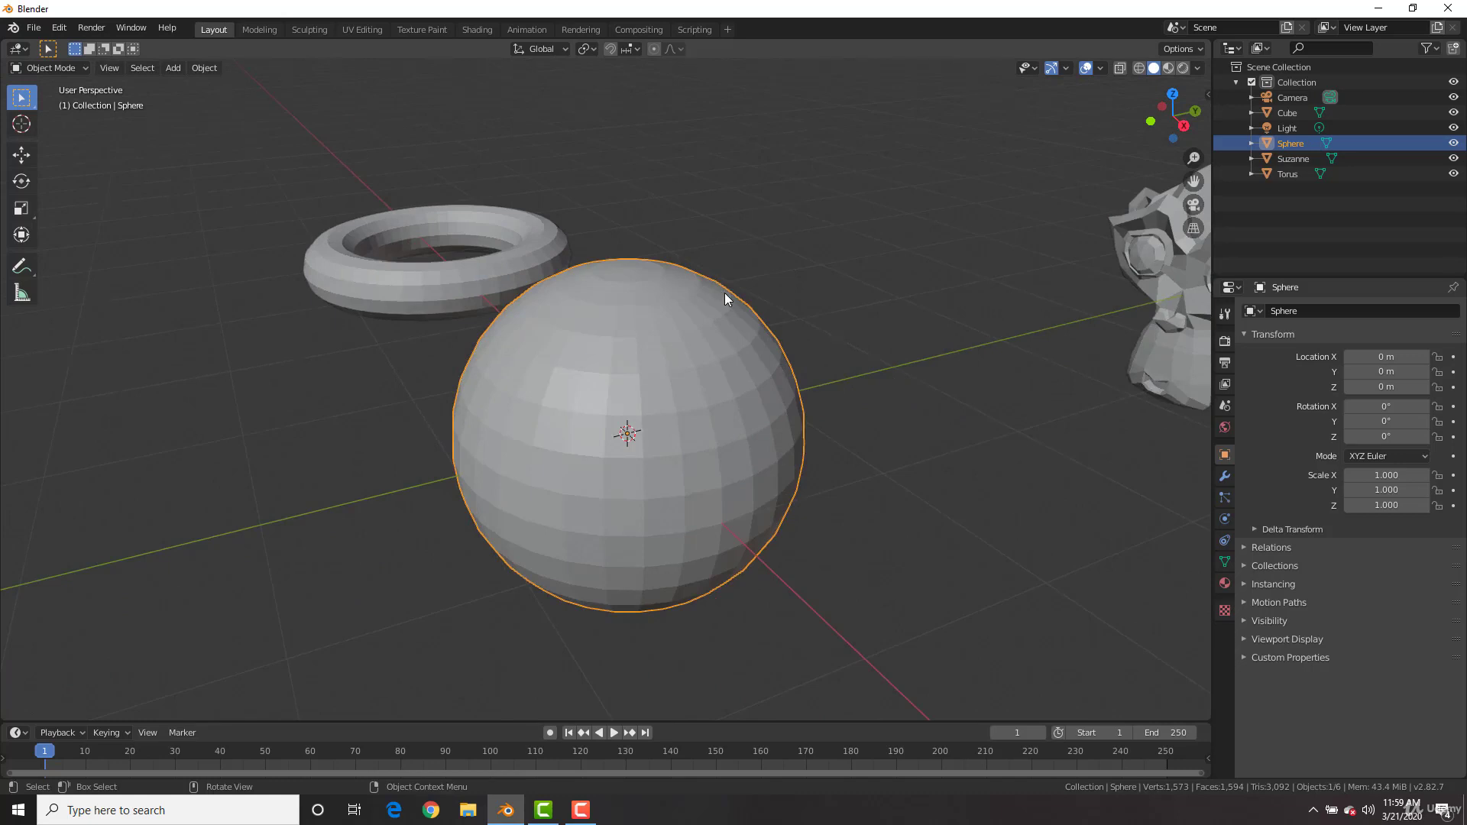
pyautogui.scroll(-8, 672, 373)
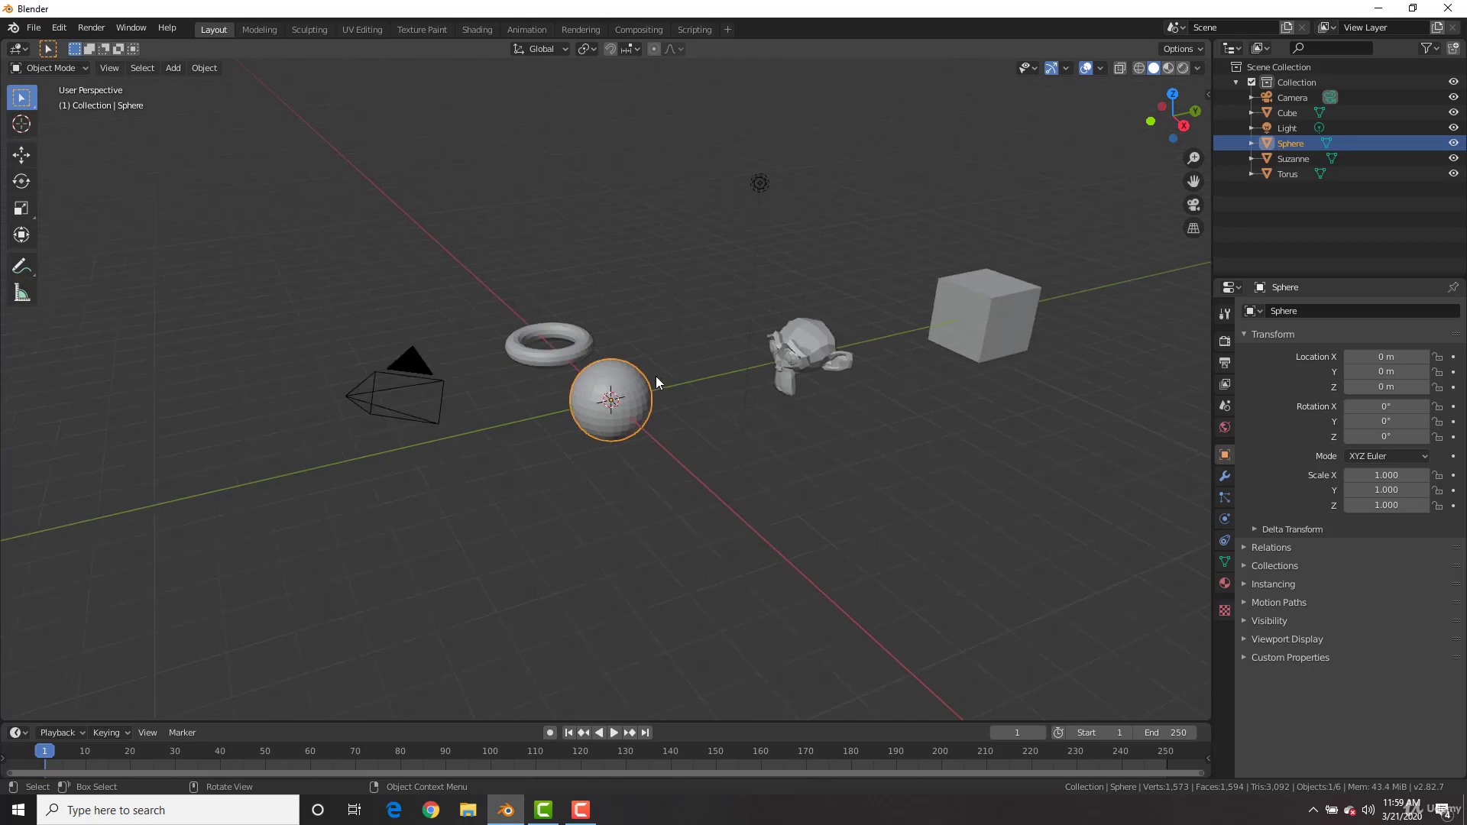
pyautogui.press('g')
pyautogui.press('x')
pyautogui.press('Return')
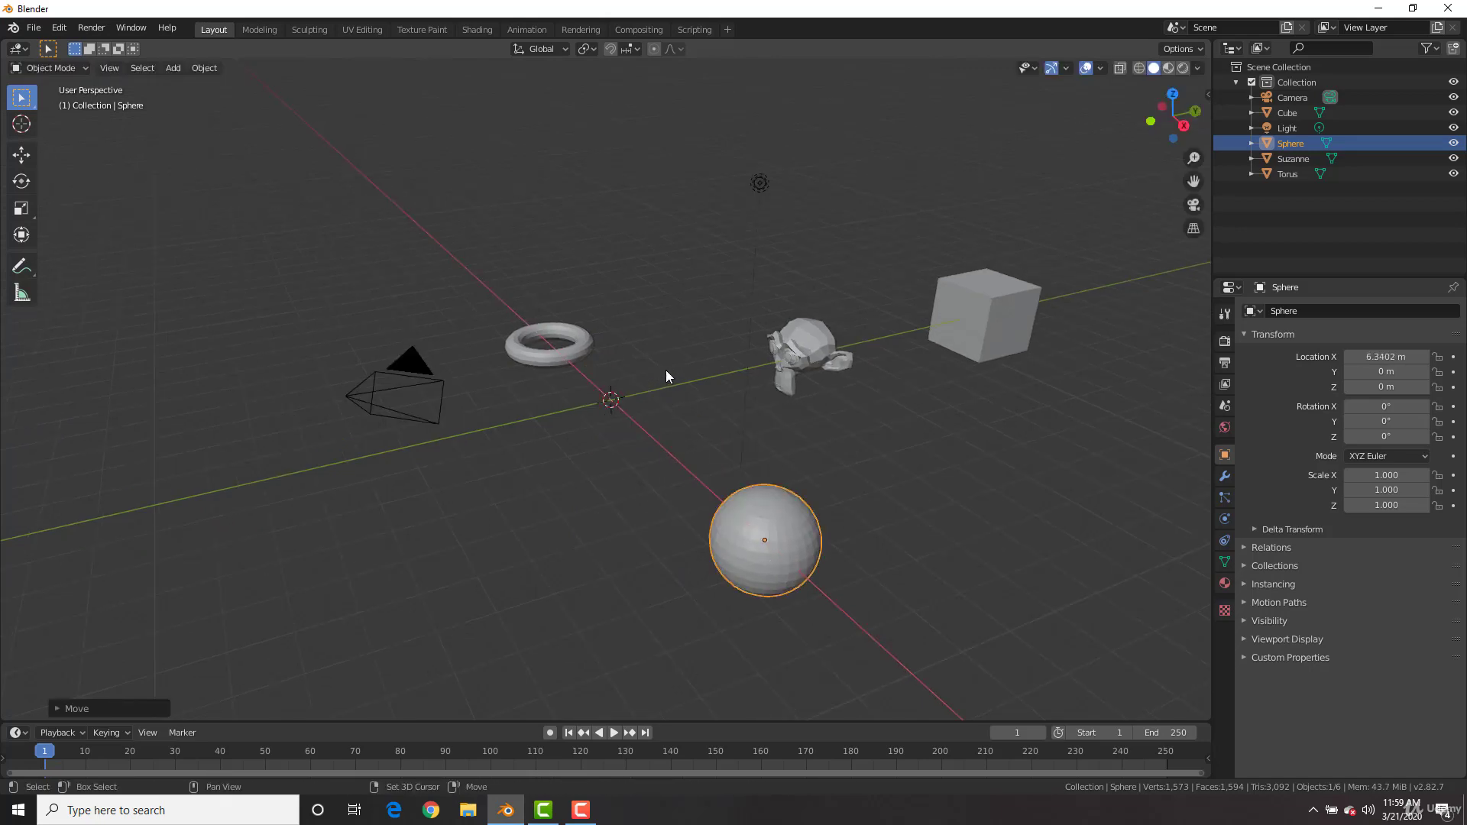
# - Add a mesh plane at the origin and move it along the Y axis to about -3.81 m
pyautogui.hotkey('shift', 'a')
pyautogui.moveTo(666, 370)
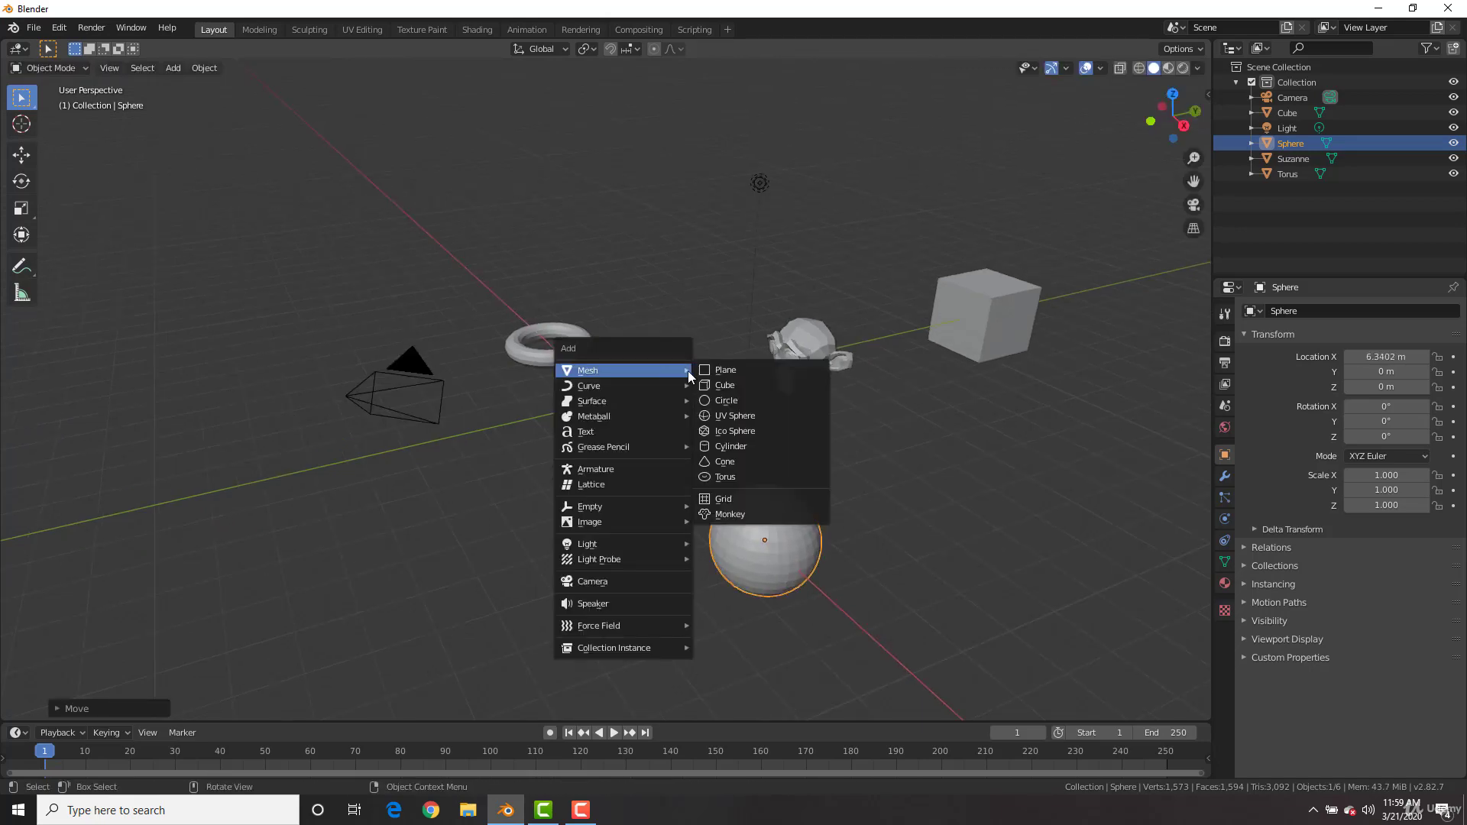
pyautogui.click(726, 370)
pyautogui.scroll(4, 691, 387)
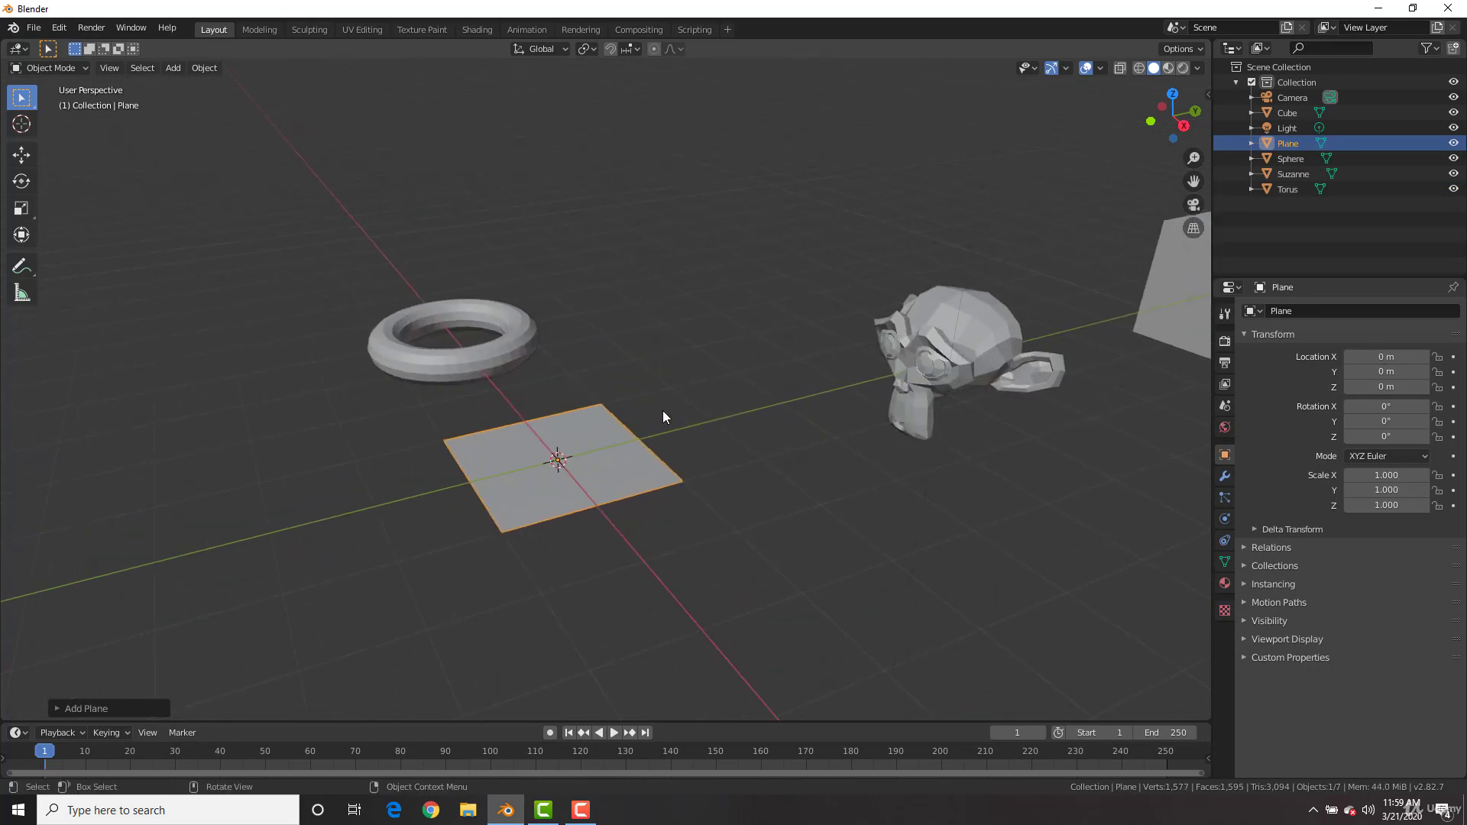
pyautogui.press('g')
pyautogui.press('y')
pyautogui.click(287, 522)
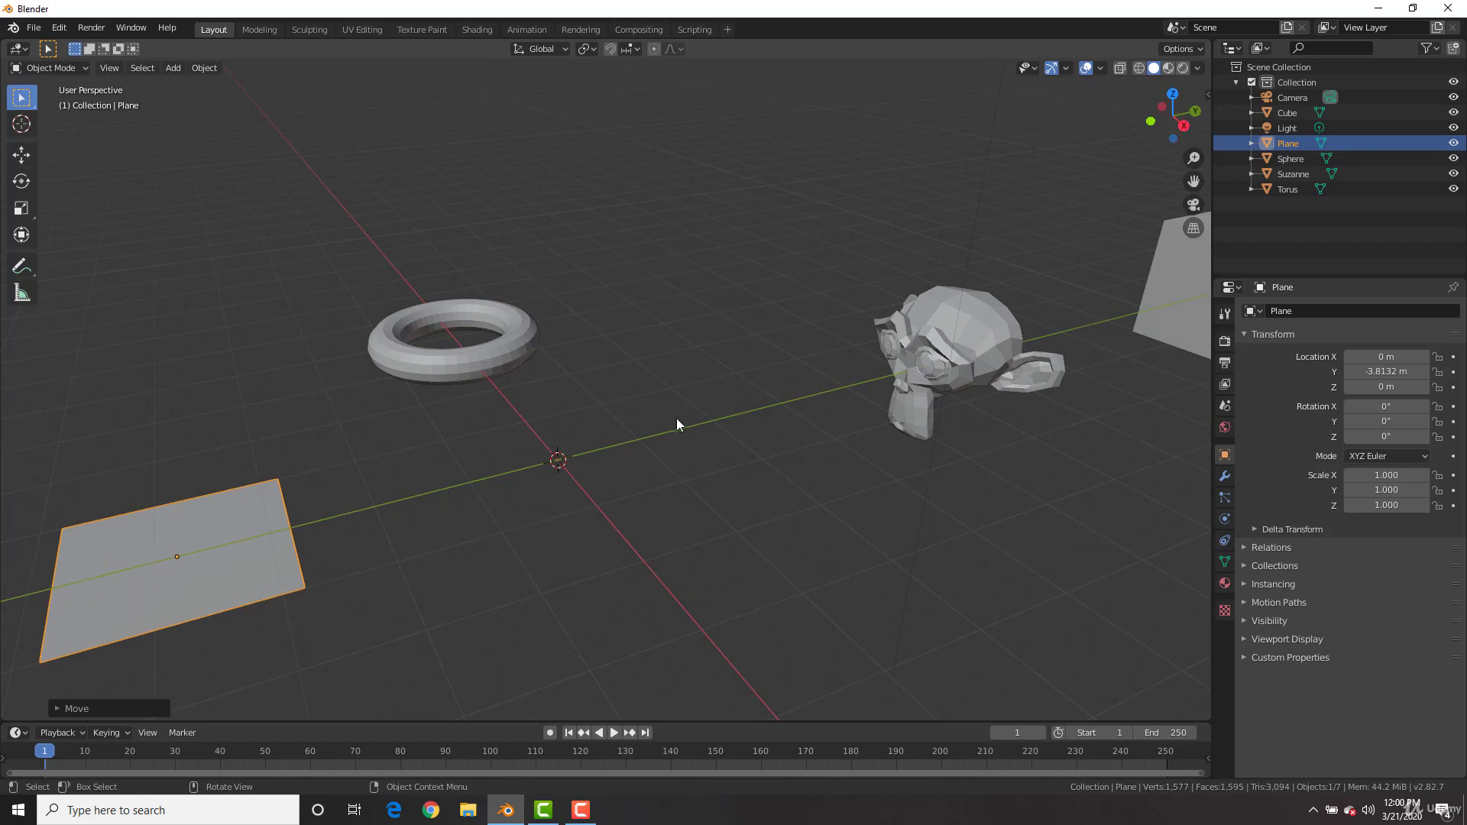
# - Add a mesh circle at the origin and examine its vertices in Edit Mode, returning to Object Mode
pyautogui.hotkey('shift', 'a')
pyautogui.moveTo(682, 416)
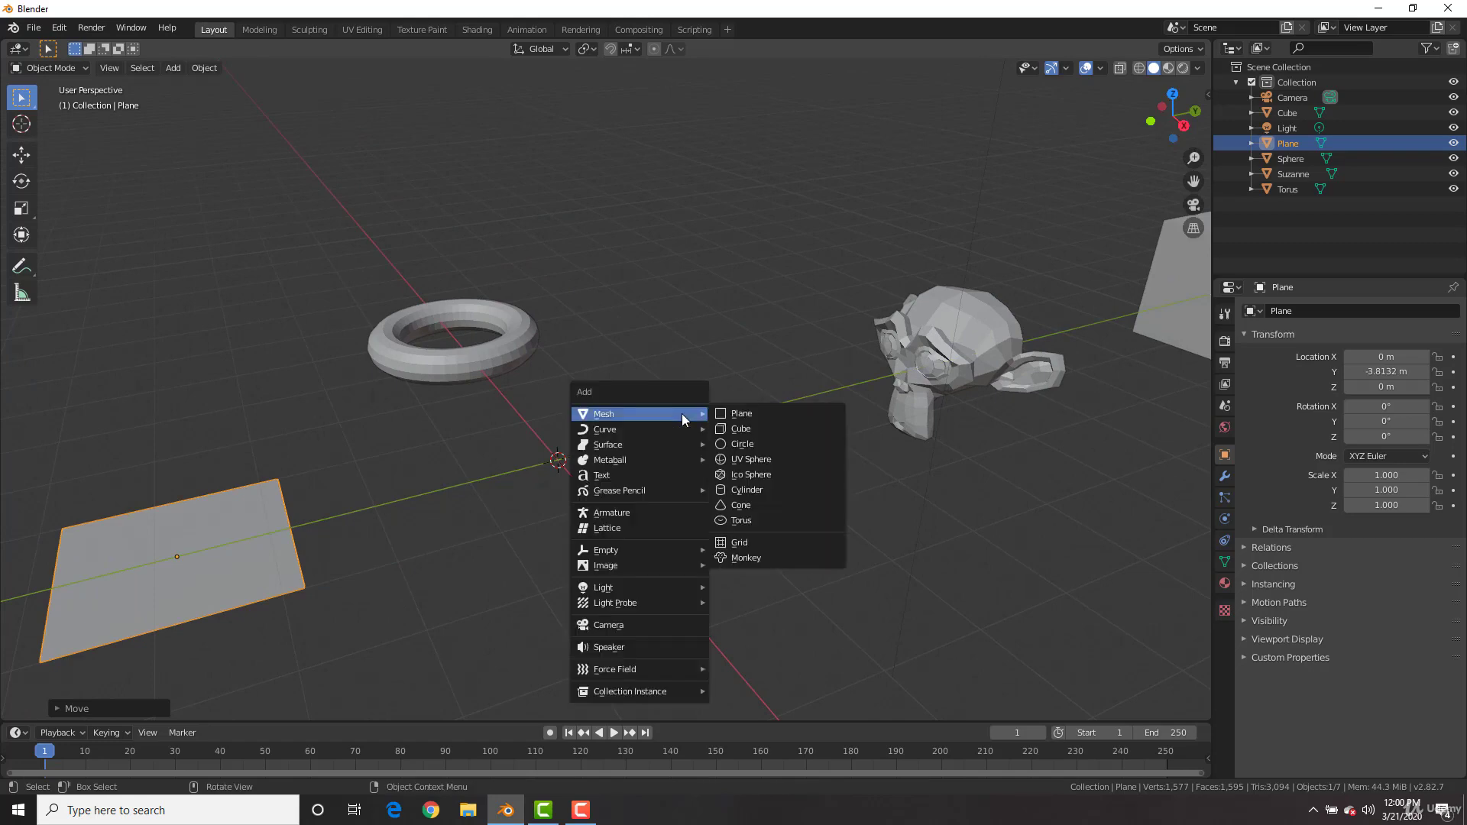
pyautogui.click(768, 444)
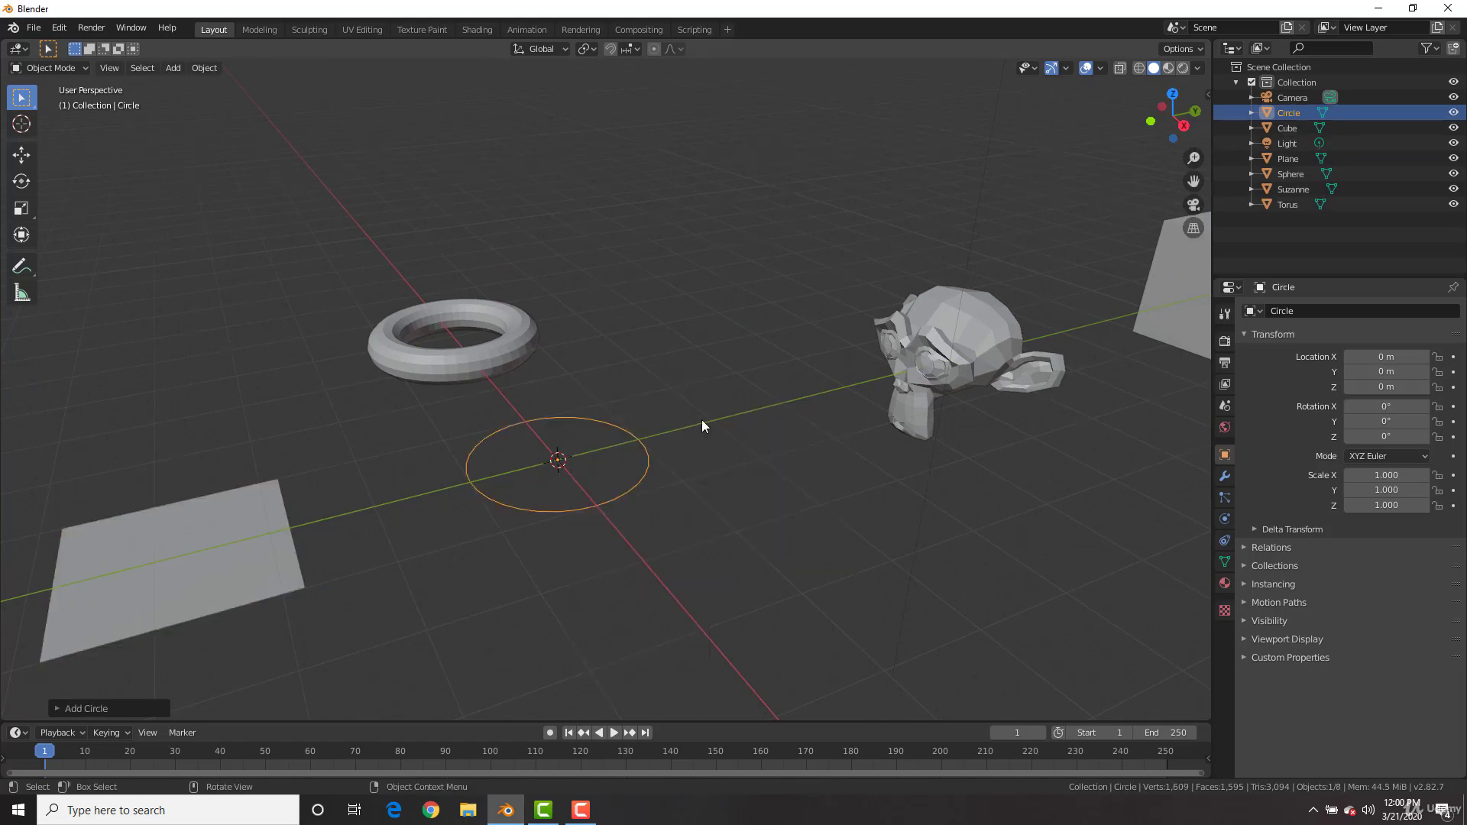
pyautogui.press('Tab')
pyautogui.scroll(4, 657, 424)
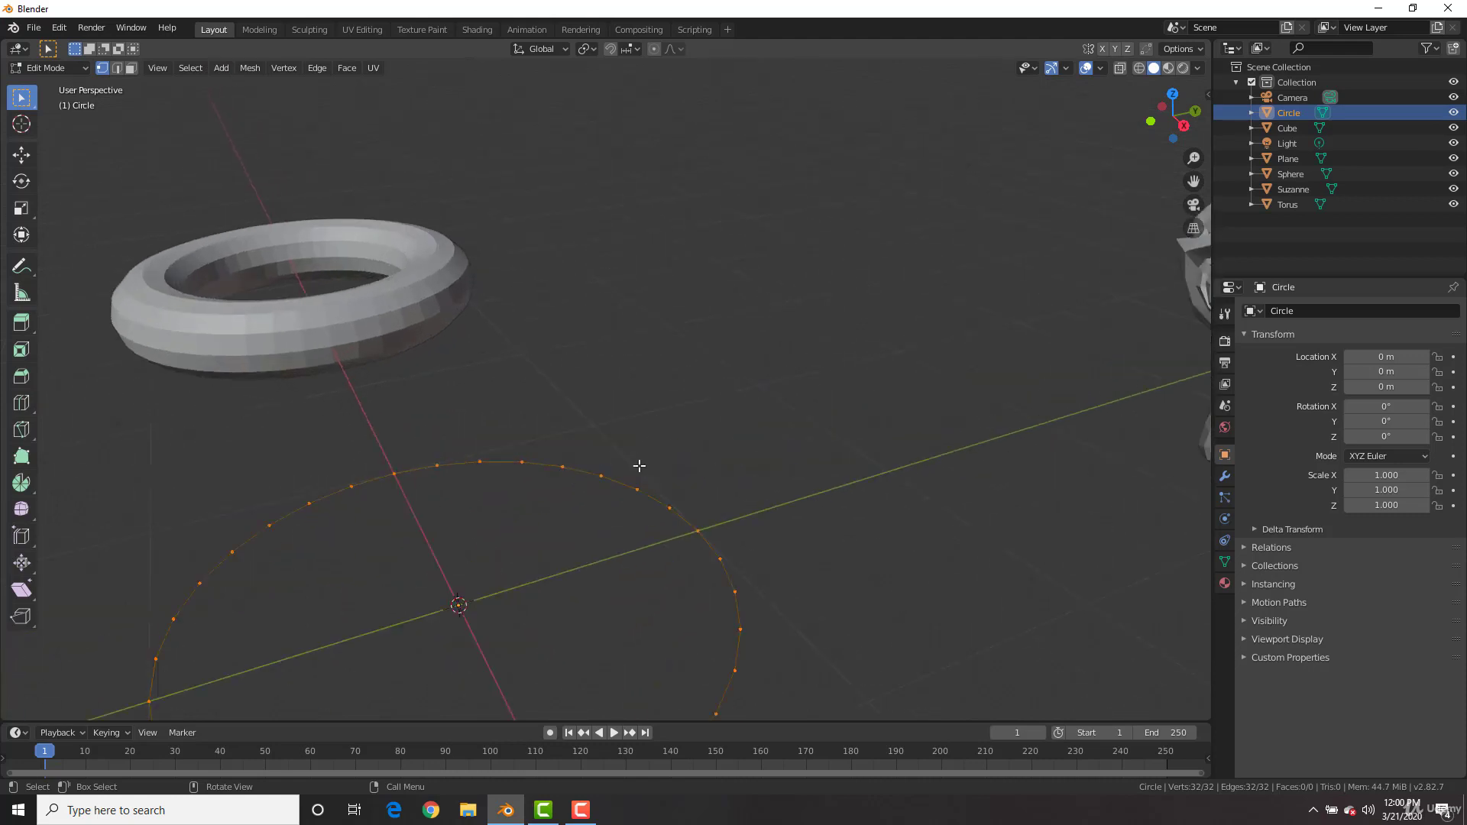
pyautogui.scroll(-2, 635, 465)
pyautogui.scroll(-2, 680, 420)
pyautogui.press('Tab')
# - Move the circle along the X axis to about 4.09 m
pyautogui.scroll(-3, 707, 452)
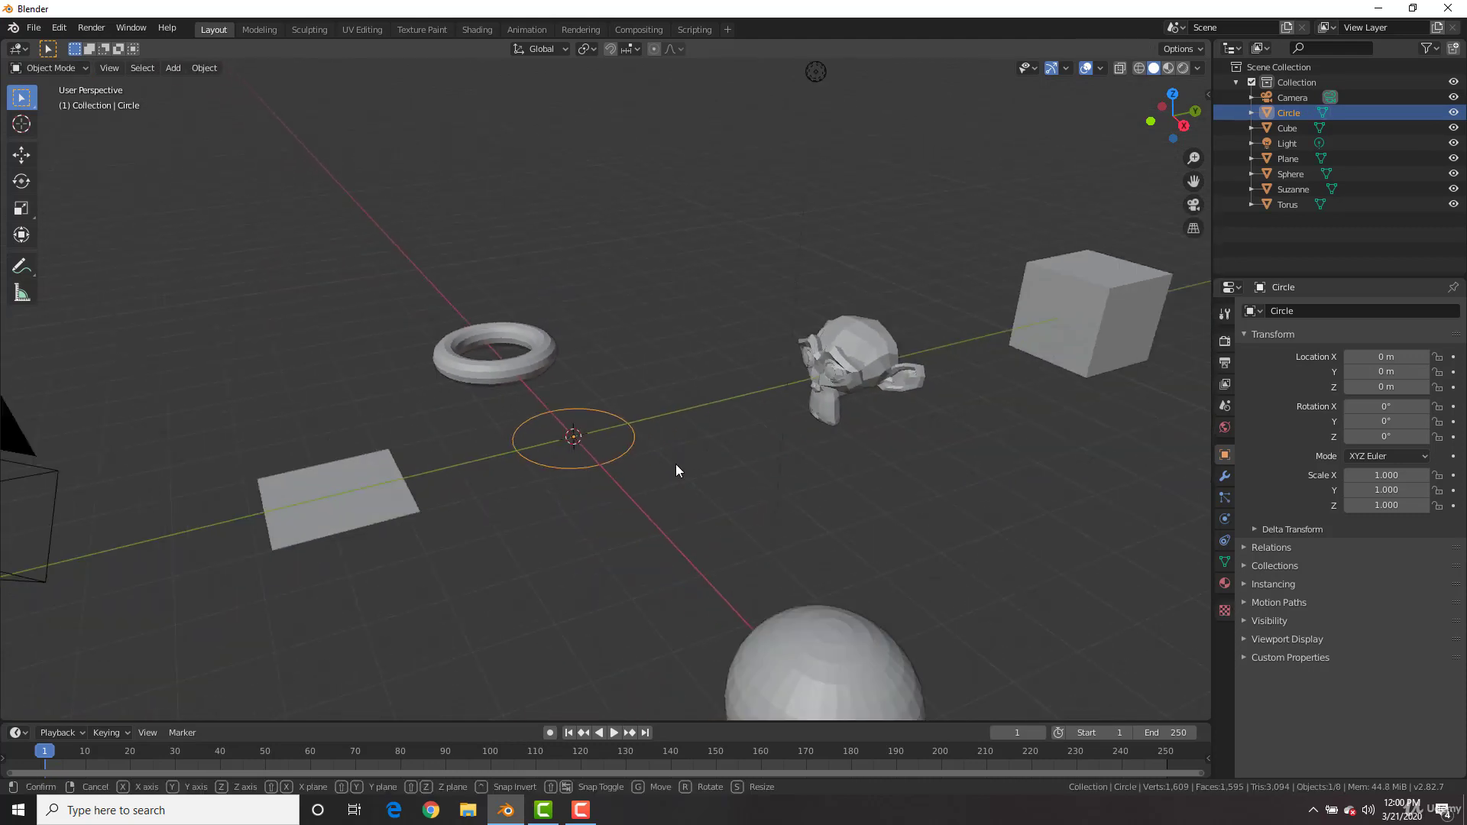
pyautogui.press('g')
pyautogui.press('x')
pyautogui.click(769, 600)
# - Add an ico sphere at the origin and open it in Edit Mode
pyautogui.scroll(2, 663, 428)
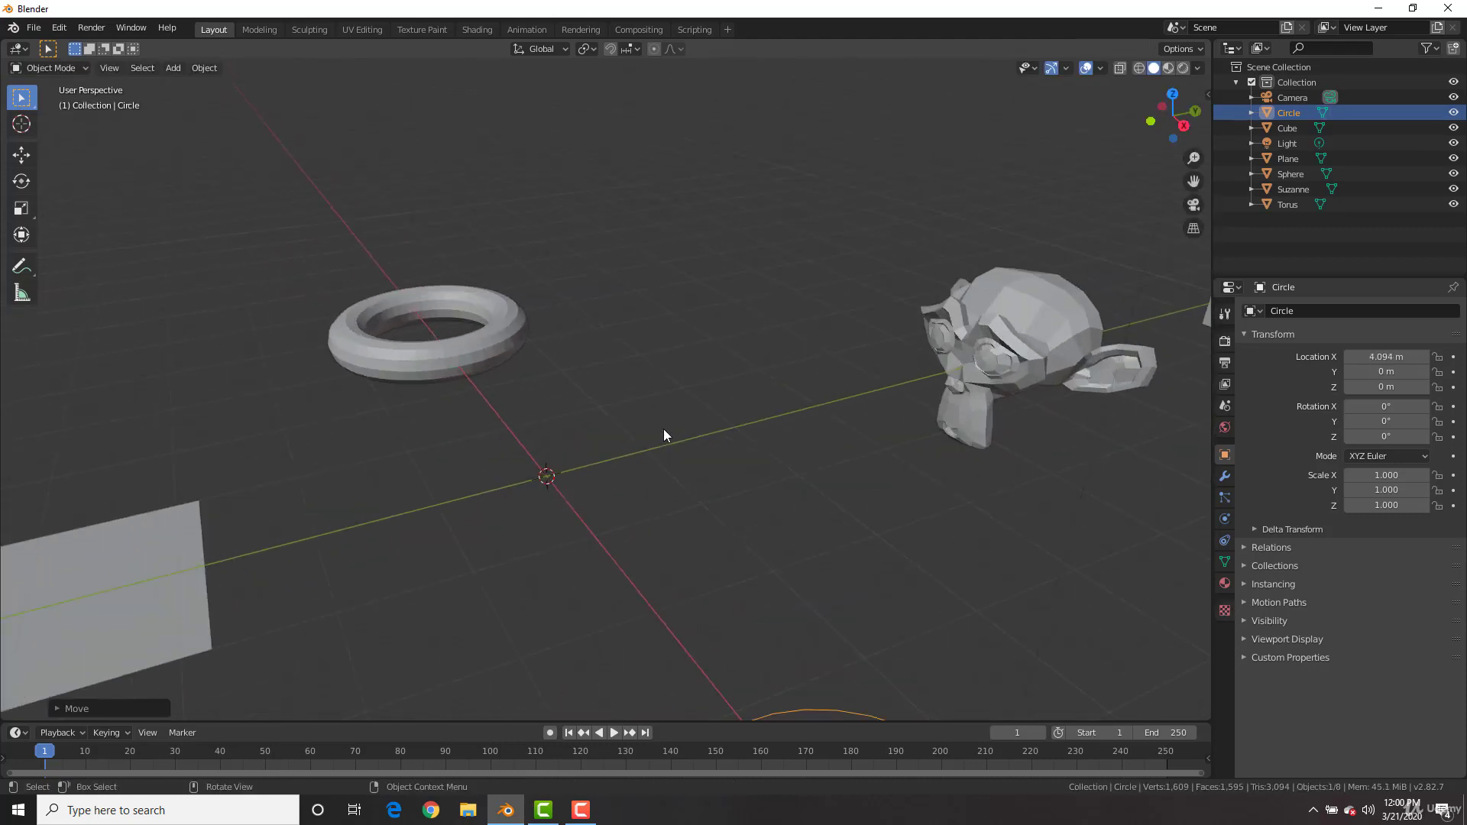
pyautogui.hotkey('shift', 'a')
pyautogui.moveTo(664, 429)
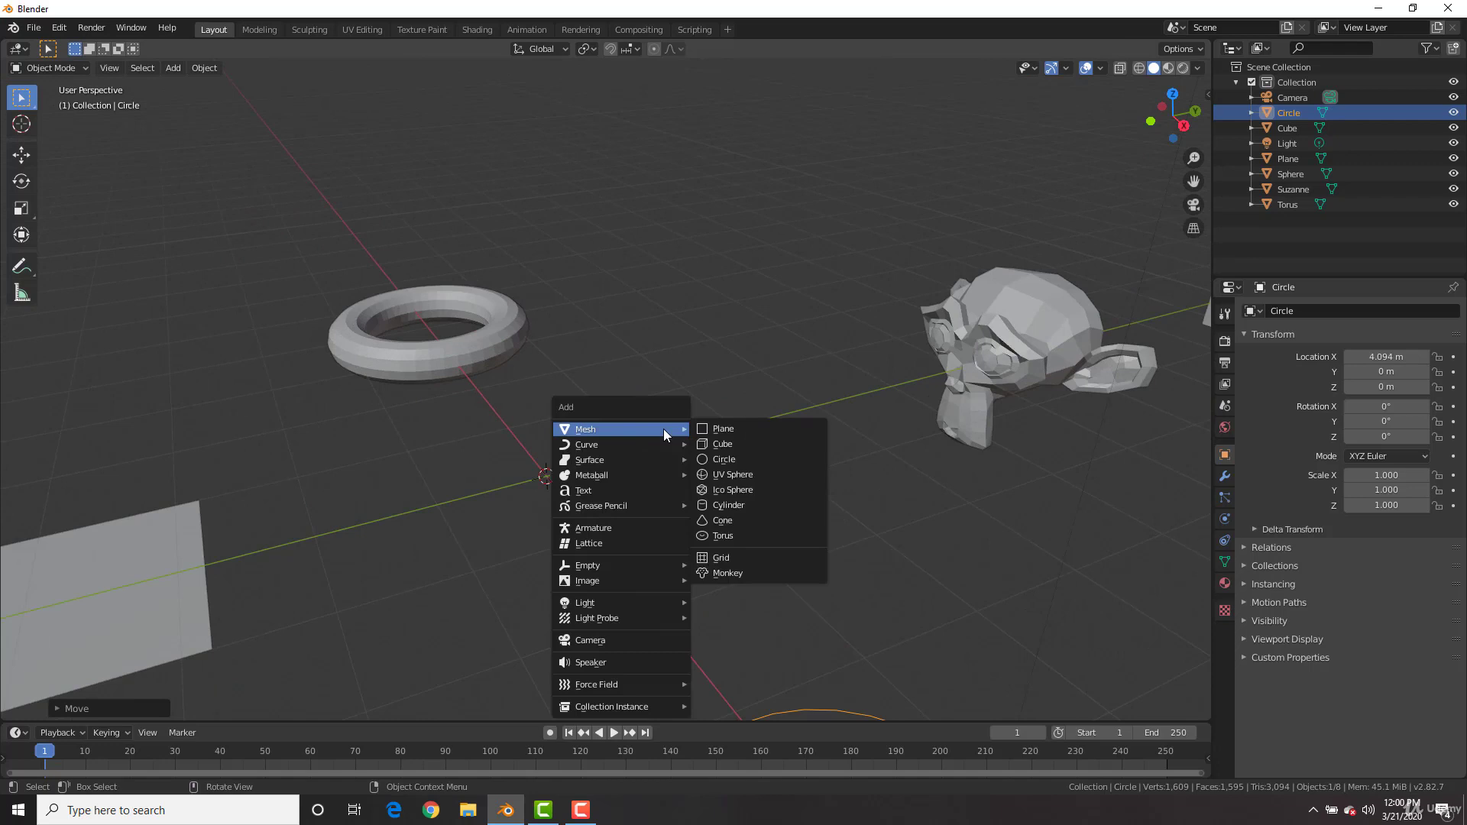
pyautogui.click(736, 491)
pyautogui.scroll(5, 603, 474)
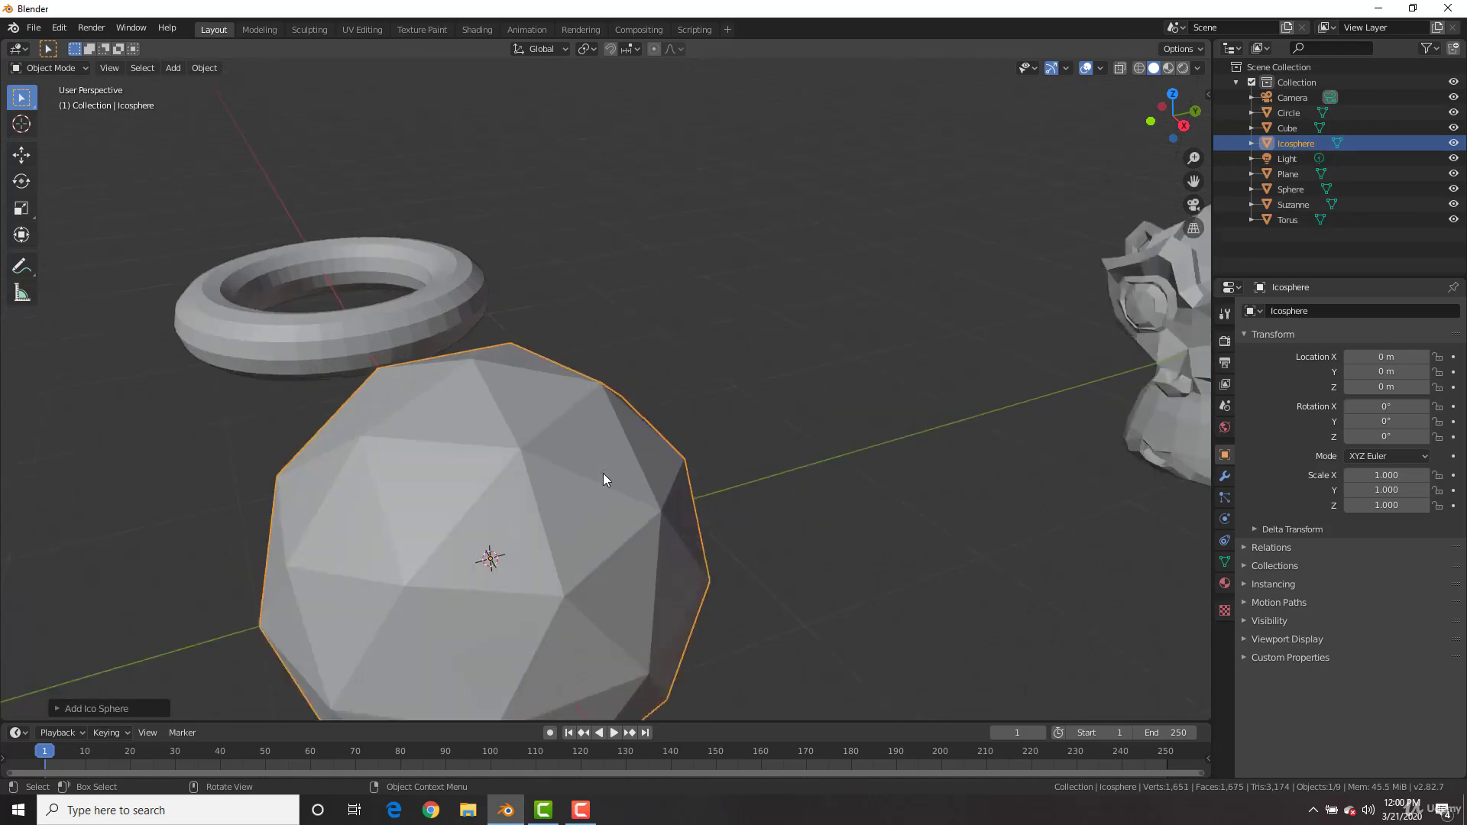
pyautogui.press('Tab')
pyautogui.keyDown('shift'); pyautogui.moveTo(495, 479); pyautogui.dragTo(522, 369, button='middle'); pyautogui.keyUp('shift')
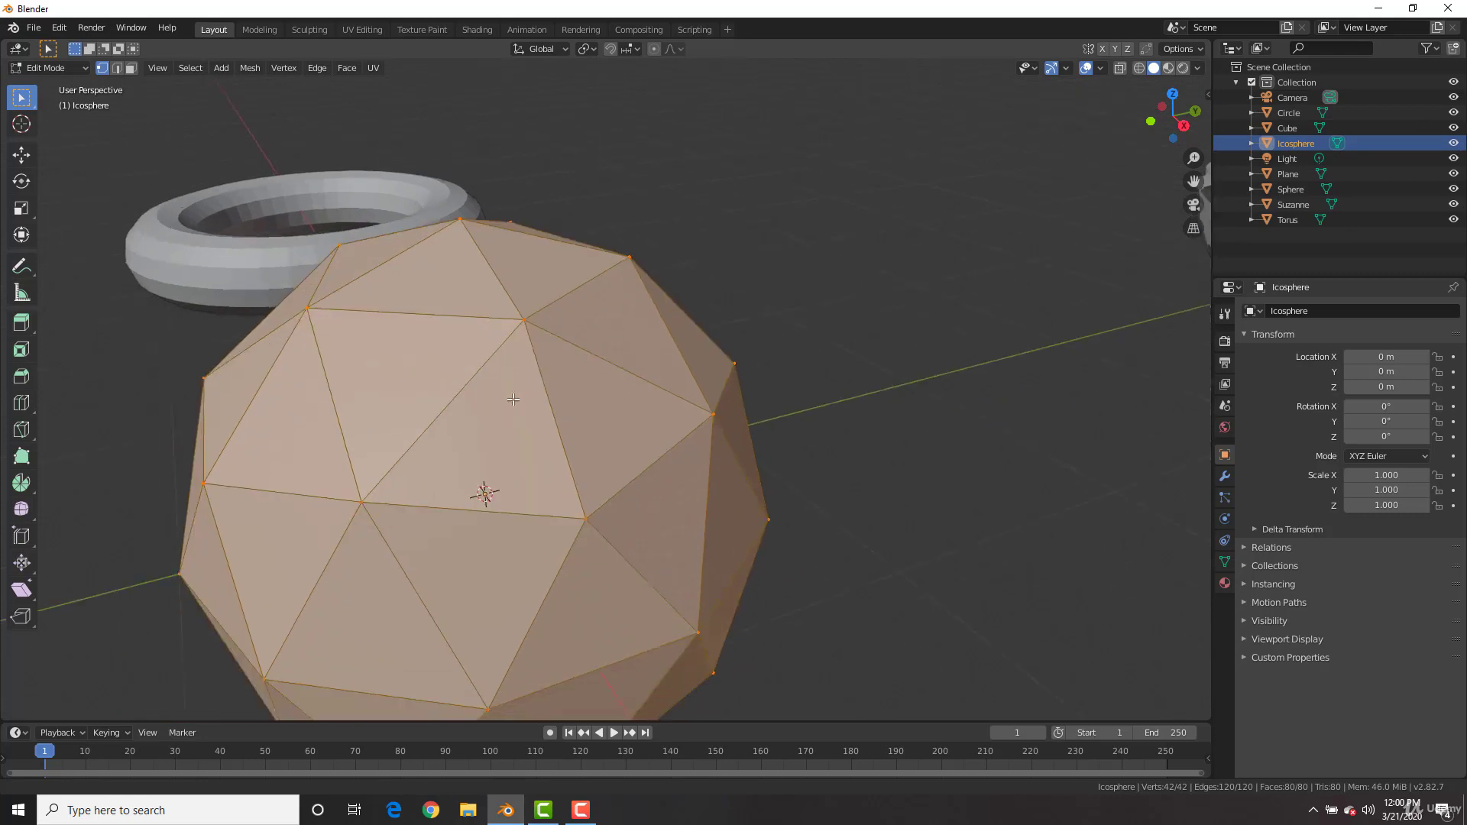
# - Select the three corner vertices of one triangular face on the ico sphere, and return to Object Mode
pyautogui.click(586, 518)
pyautogui.keyDown('shift'); pyautogui.click(527, 315); pyautogui.keyUp('shift')
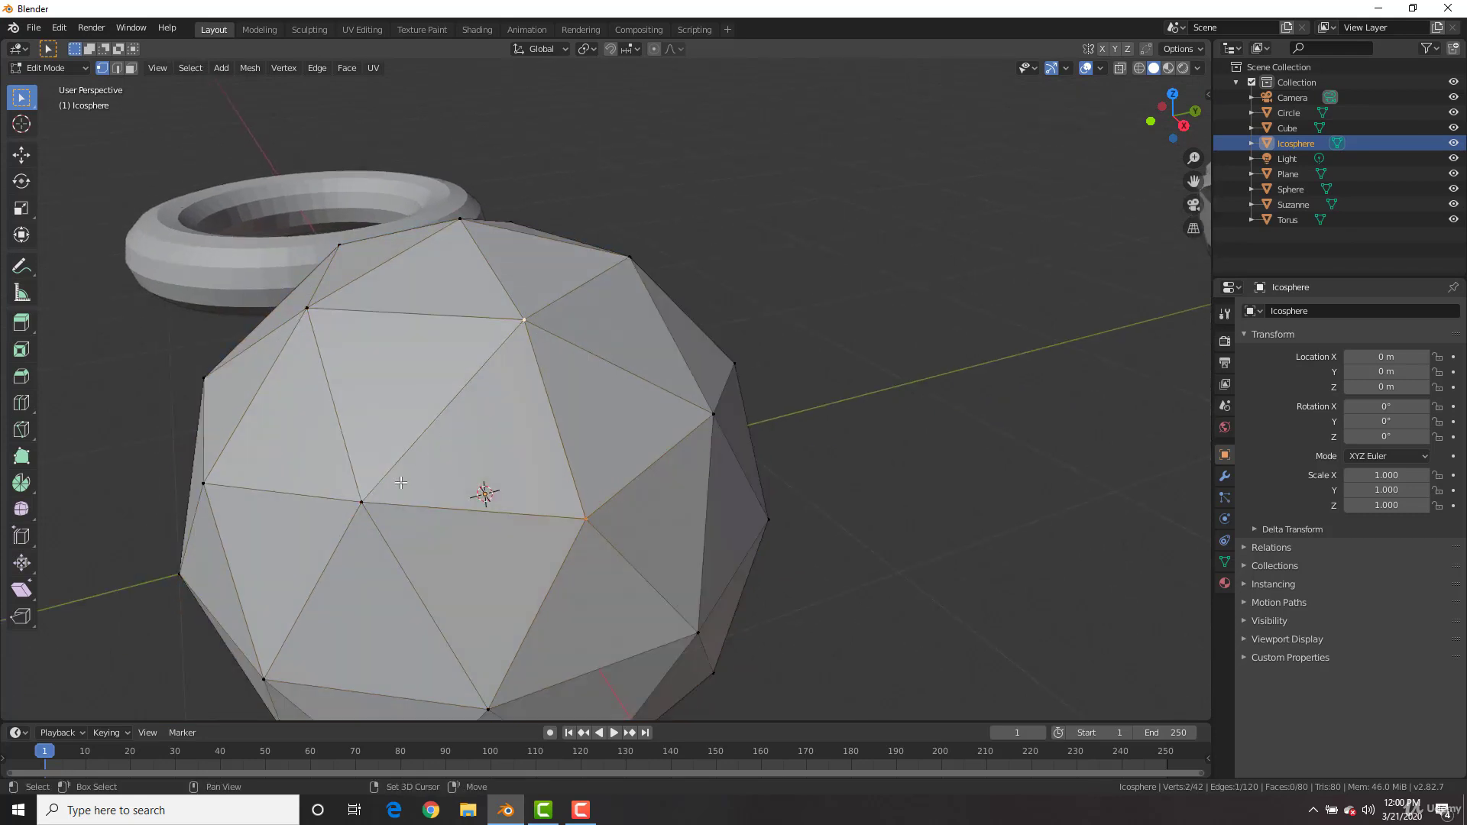
pyautogui.click(587, 517)
pyautogui.keyDown('shift'); pyautogui.click(713, 413); pyautogui.keyUp('shift')
pyautogui.keyDown('shift'); pyautogui.click(525, 320); pyautogui.keyUp('shift')
pyautogui.press('Tab')
pyautogui.scroll(-7, 553, 387)
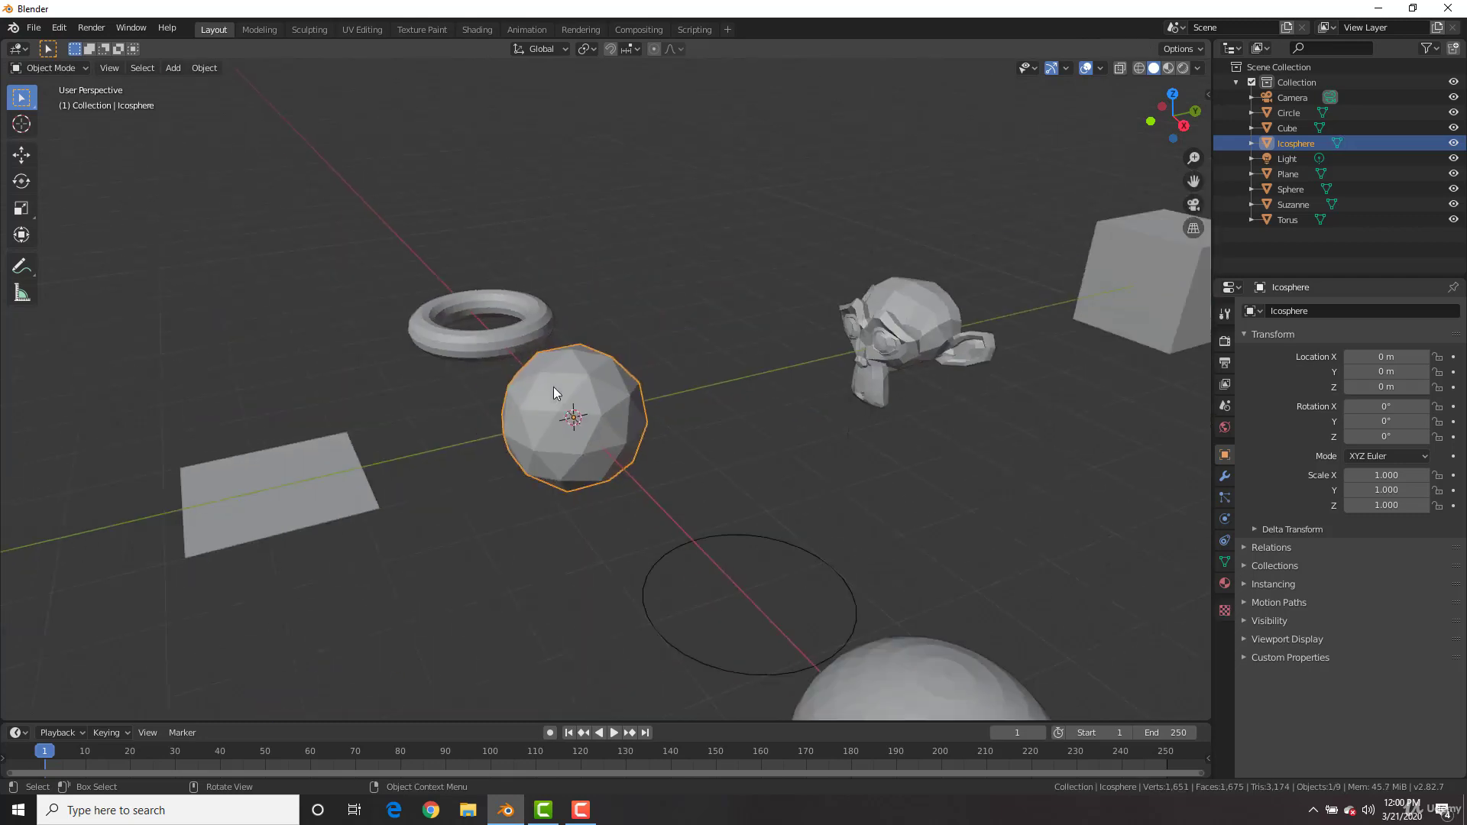
pyautogui.moveTo(553, 386); pyautogui.dragTo(637, 419, button='middle')
pyautogui.scroll(-4, 653, 396)
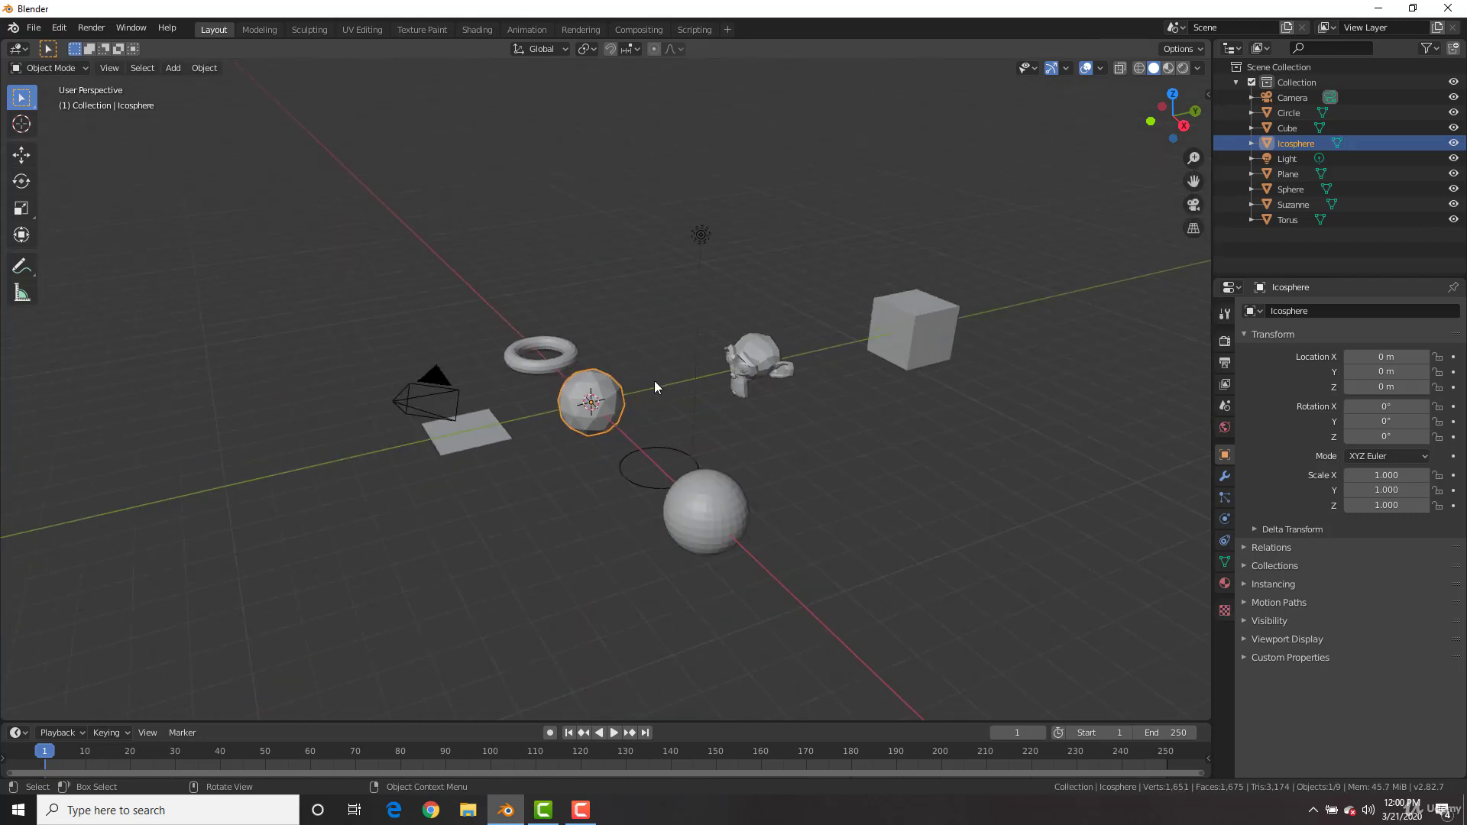
pyautogui.moveTo(746, 294); pyautogui.dragTo(781, 384, button='middle')
pyautogui.hotkey('shift', 'a')
pyautogui.moveTo(782, 384)
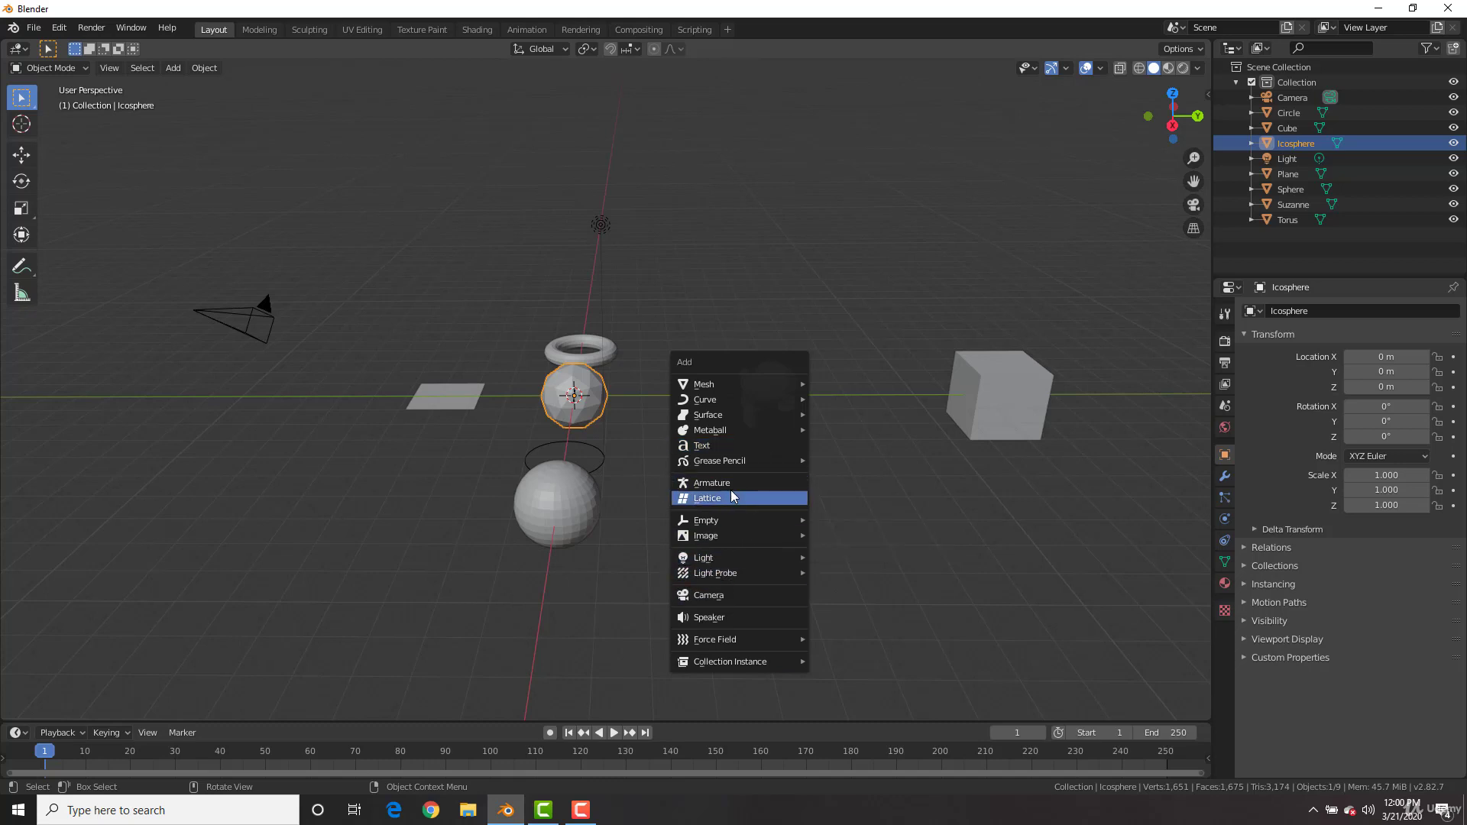
pyautogui.moveTo(442, 299); pyautogui.dragTo(605, 348, button='middle')
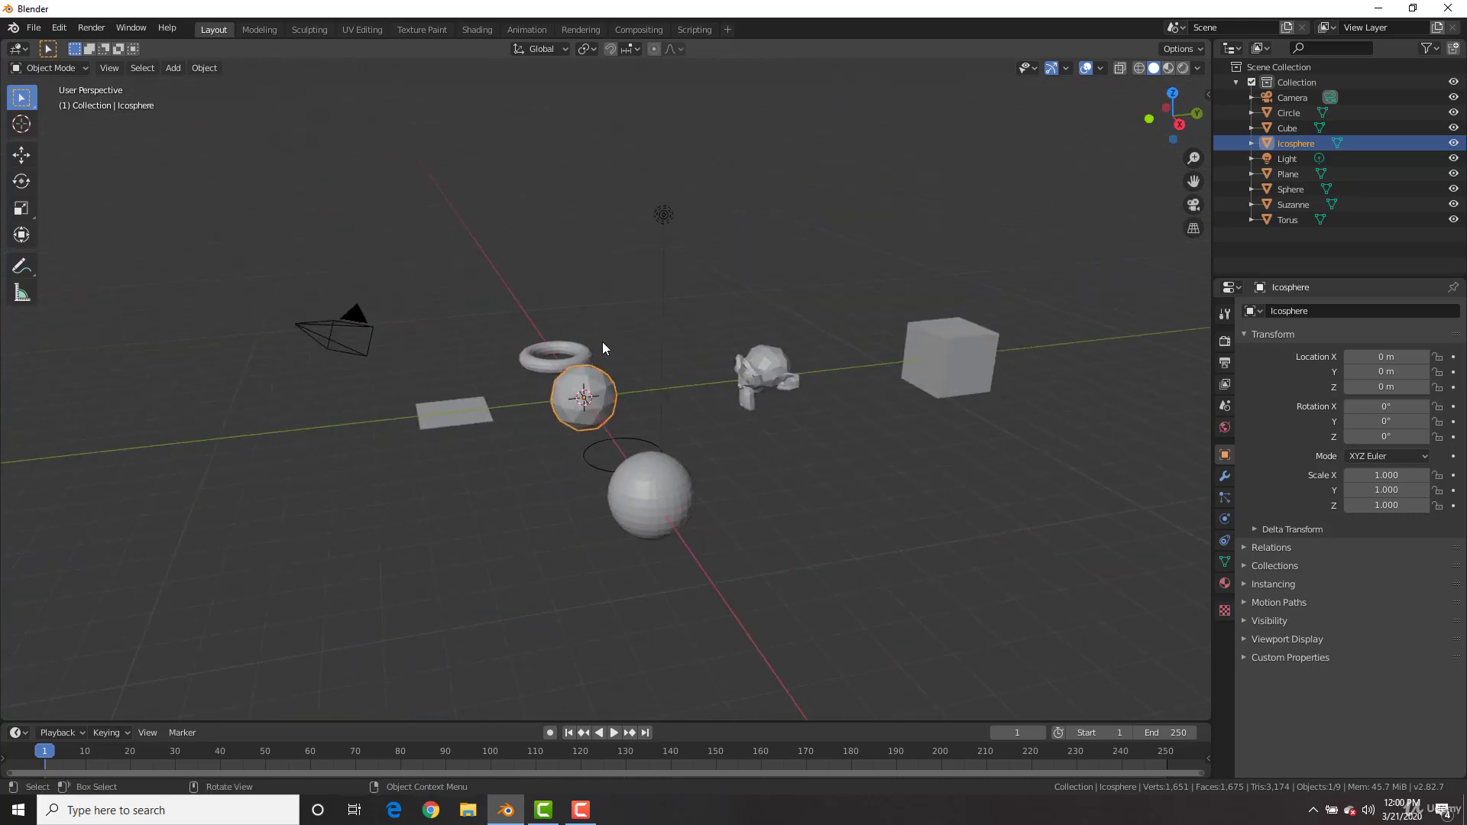